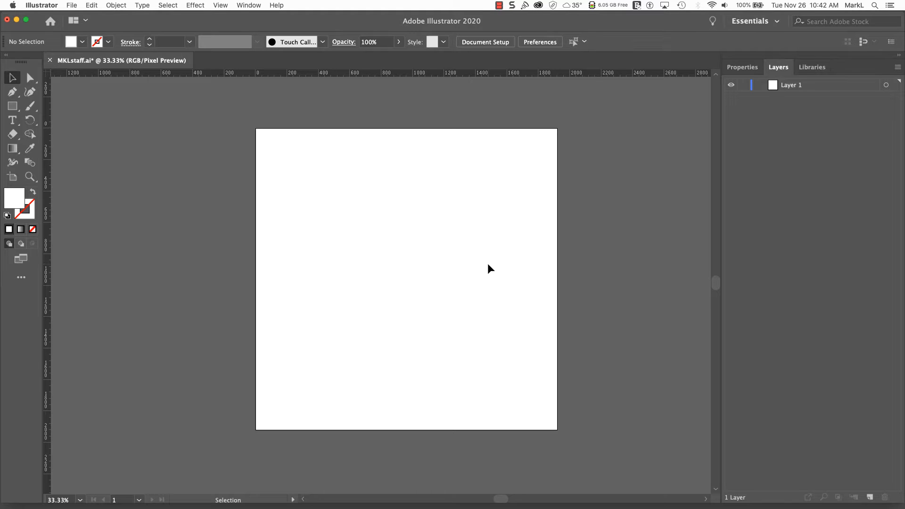
# - Place guest-wifi.jpg into the document, aligned to the artboard's upper-left corner
pyautogui.click(72, 5)
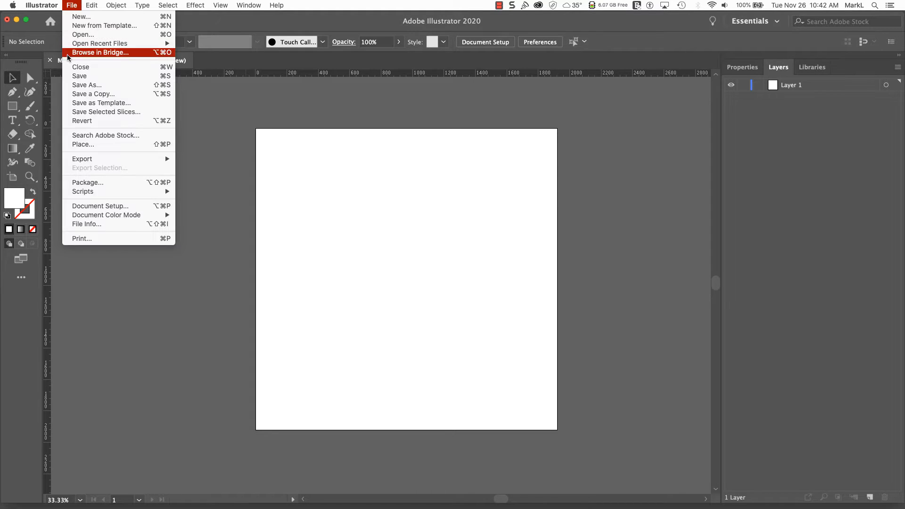
pyautogui.click(113, 145)
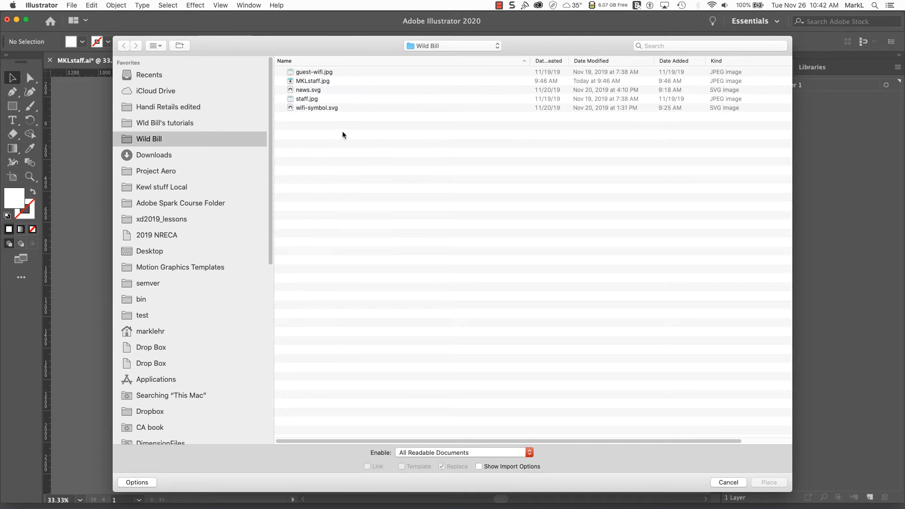
pyautogui.click(289, 72)
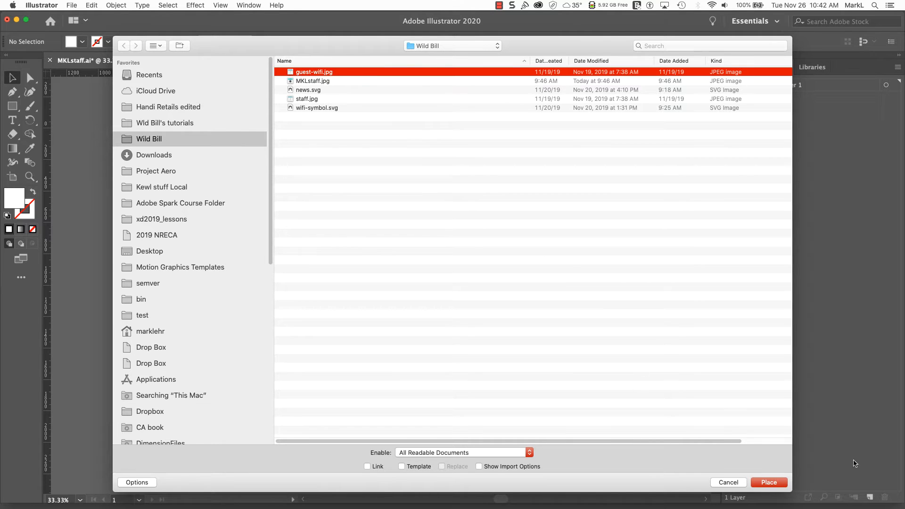
pyautogui.press('space')
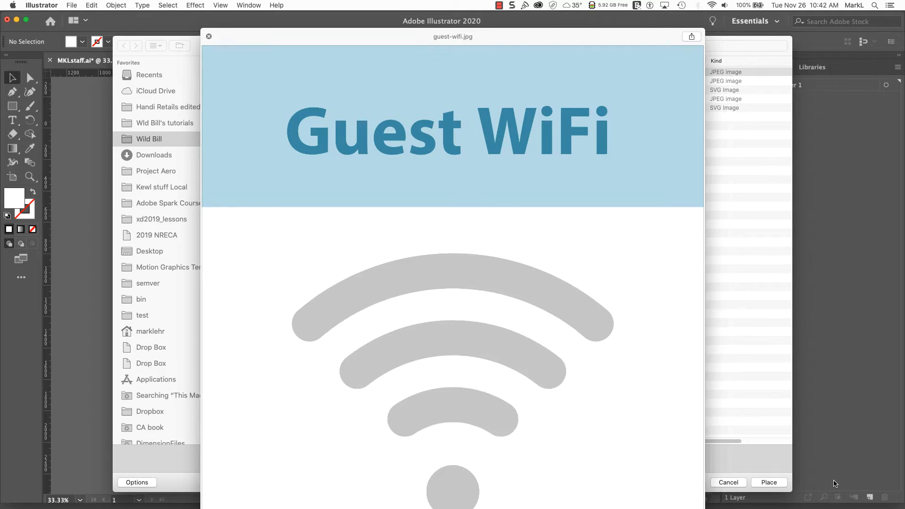
pyautogui.press('space')
pyautogui.click(773, 482)
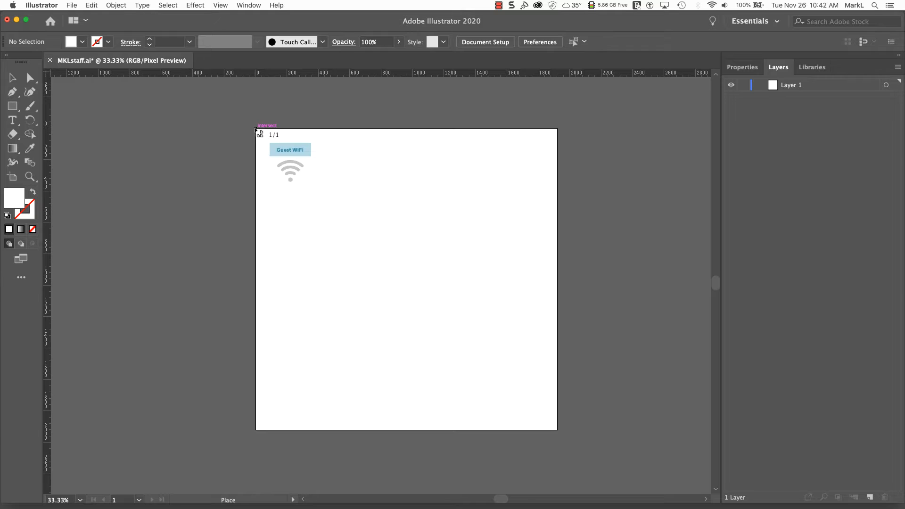
pyautogui.click(255, 131)
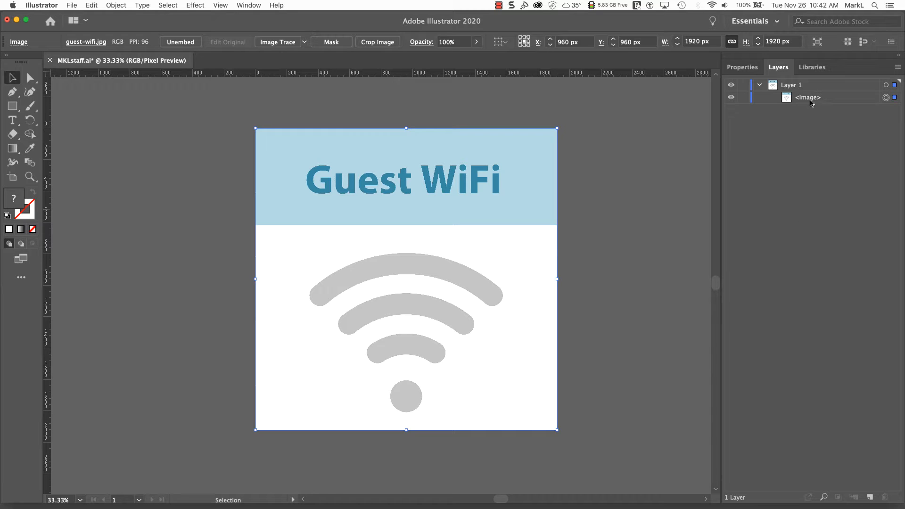
# - Rename the layer holding the placed image as "Artwork"
pyautogui.click(786, 86)
pyautogui.doubleClick(786, 86)
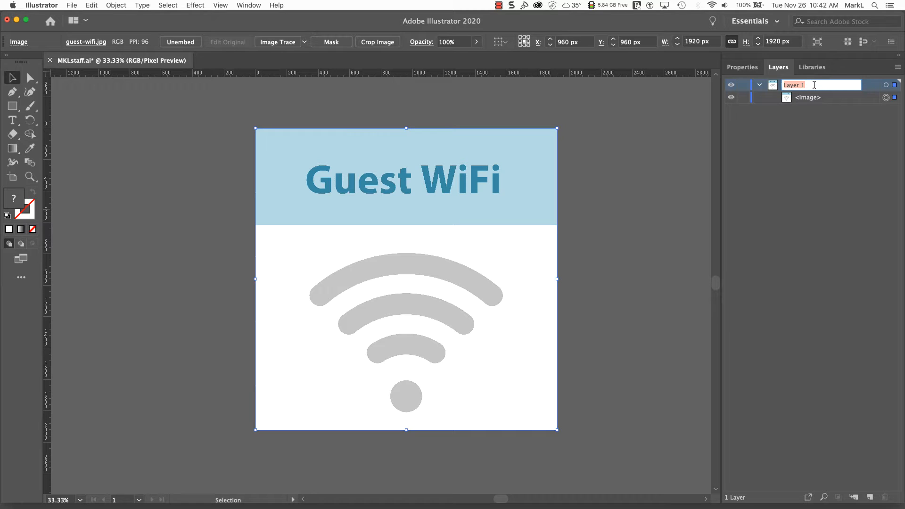
pyautogui.write('Art w')
pyautogui.press('BackSpace')
pyautogui.write('work')
pyautogui.press('Return')
# - Convert the Artwork layer into a template layer and collapse its contents
pyautogui.click(824, 85)
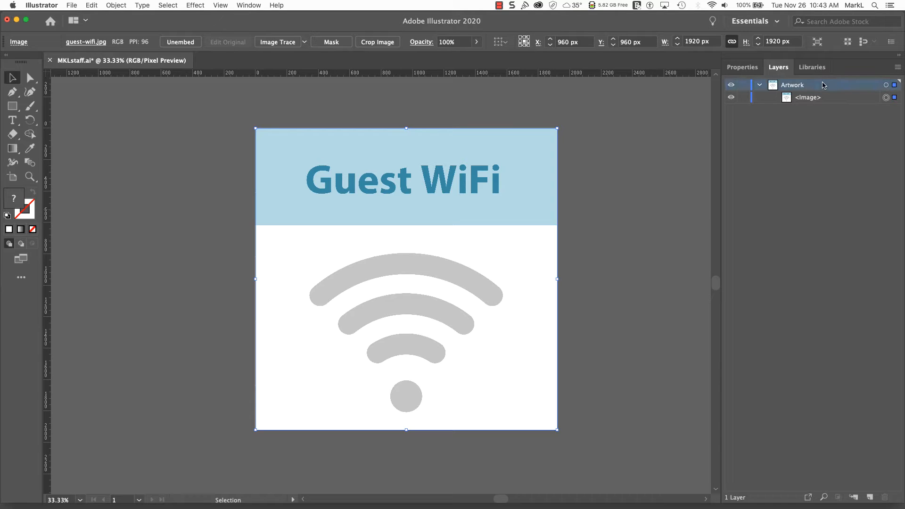
pyautogui.click(897, 69)
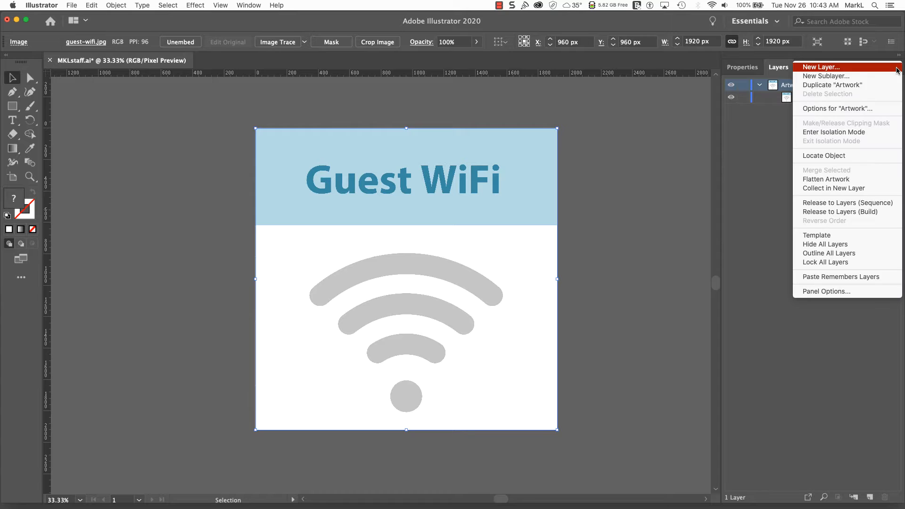
pyautogui.click(820, 241)
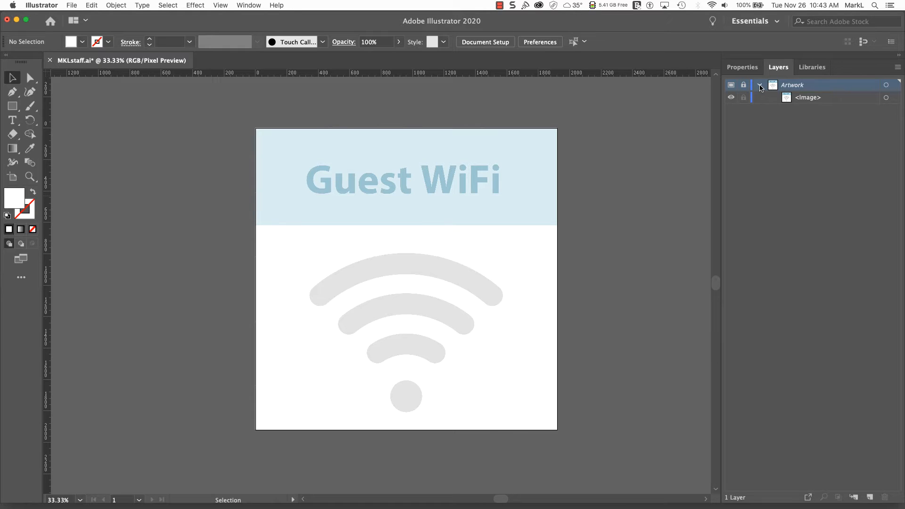
pyautogui.click(761, 87)
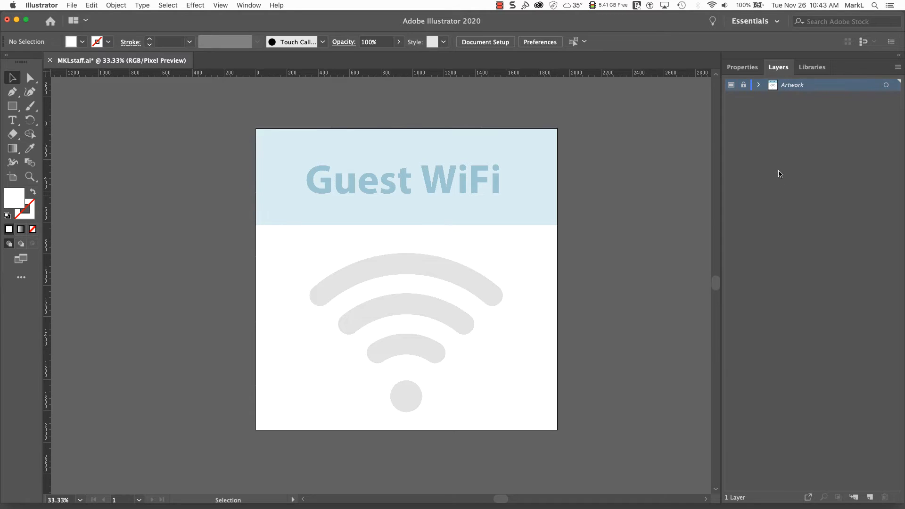
# - Add a new layer above the template layer and name it "My Artwork"
pyautogui.click(870, 497)
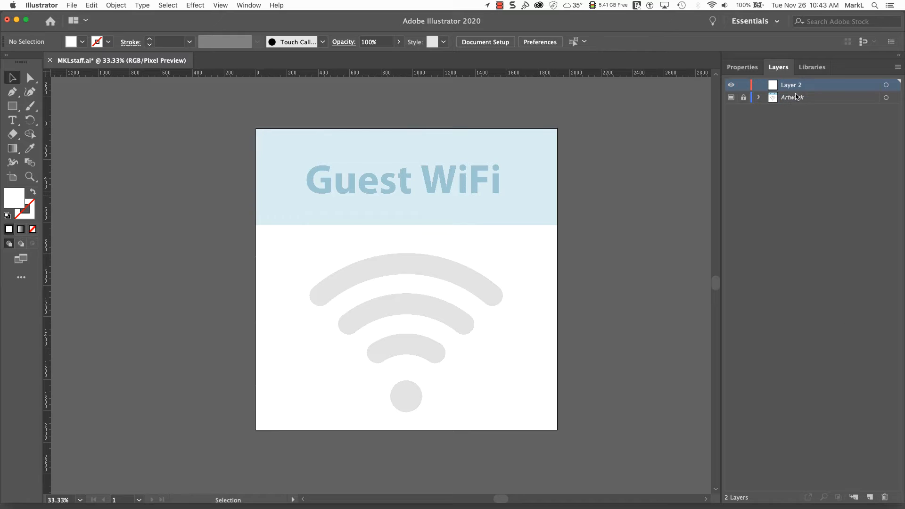
pyautogui.doubleClick(793, 87)
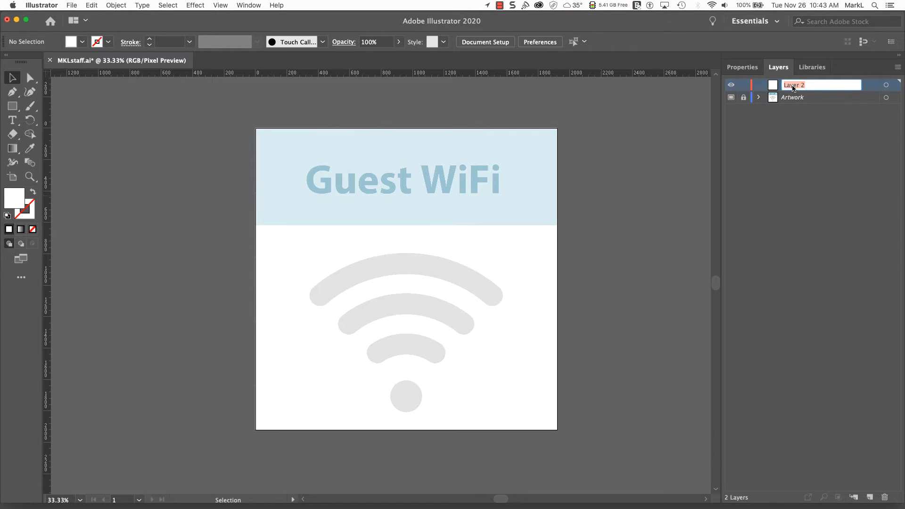
pyautogui.write('Artwork')
pyautogui.click(792, 130)
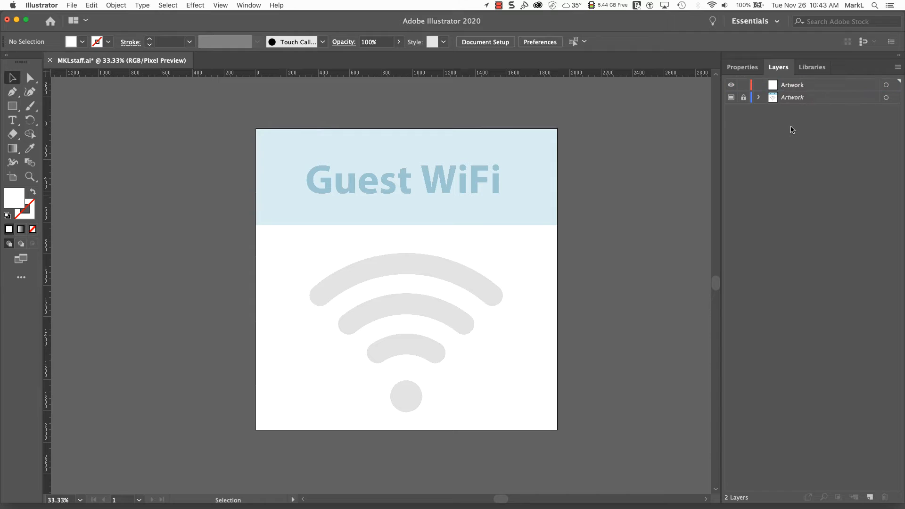
pyautogui.doubleClick(787, 86)
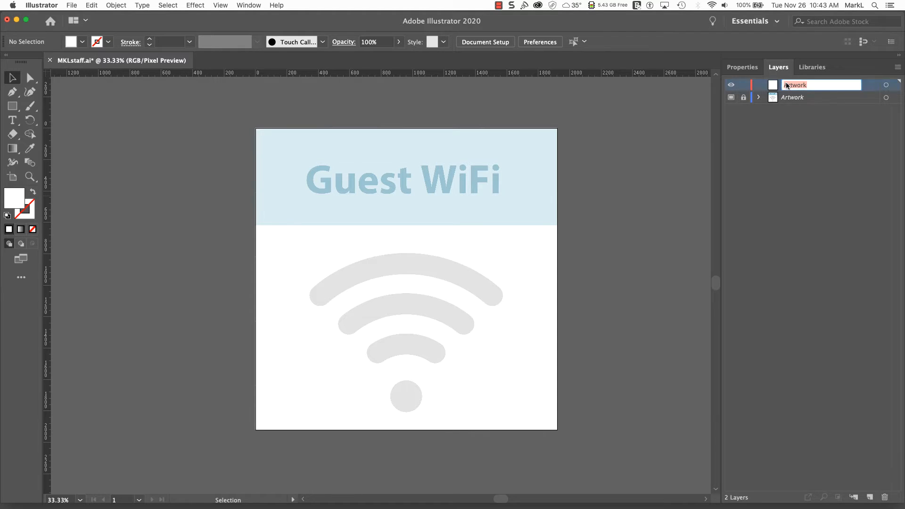
pyautogui.press('Left')
pyautogui.write('My')
pyautogui.click(807, 127)
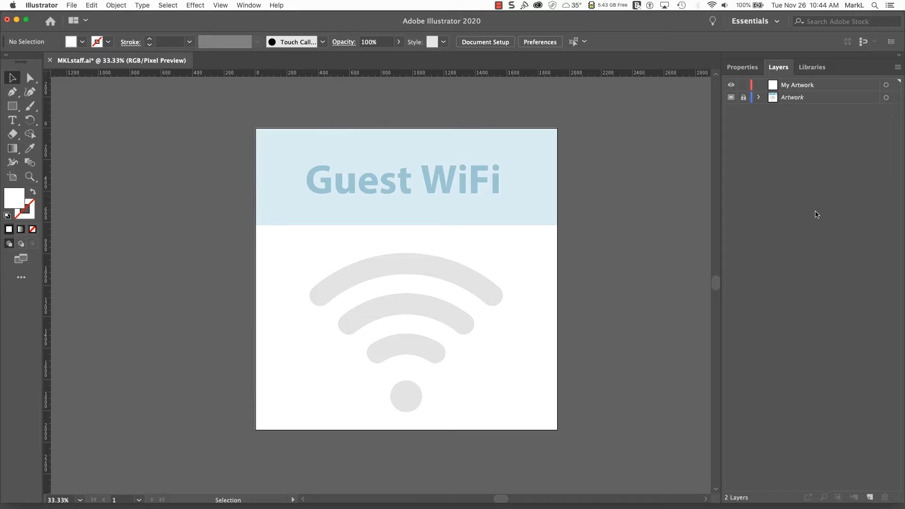
# - Add another layer above My Artwork and name it "Guides"
pyautogui.click(870, 498)
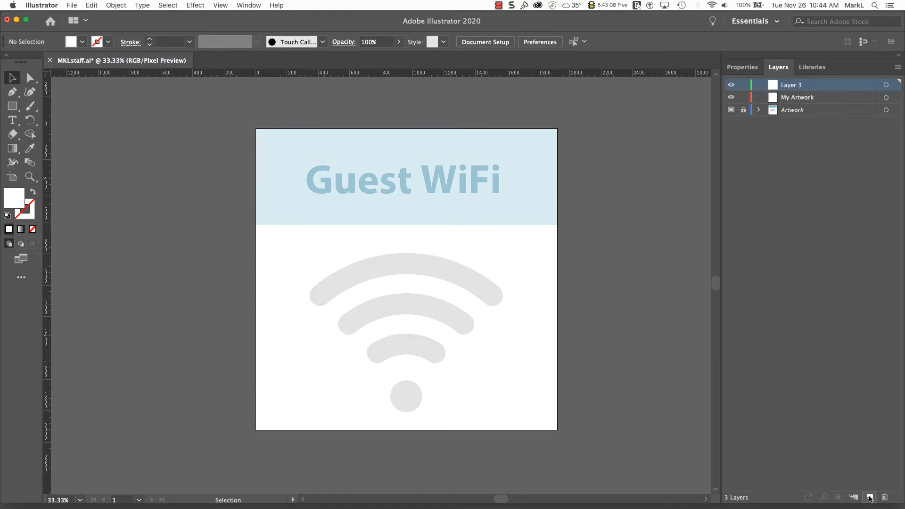
pyautogui.doubleClick(794, 85)
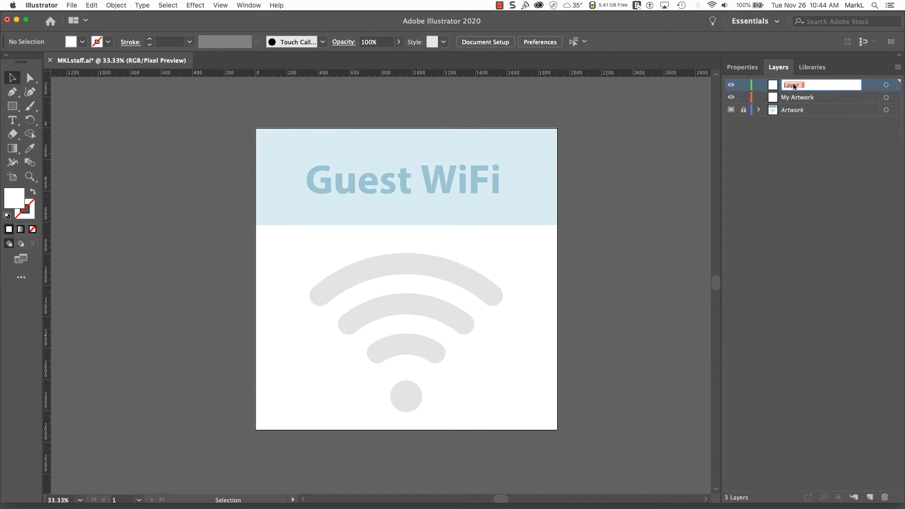
pyautogui.write('Guides')
pyautogui.click(809, 161)
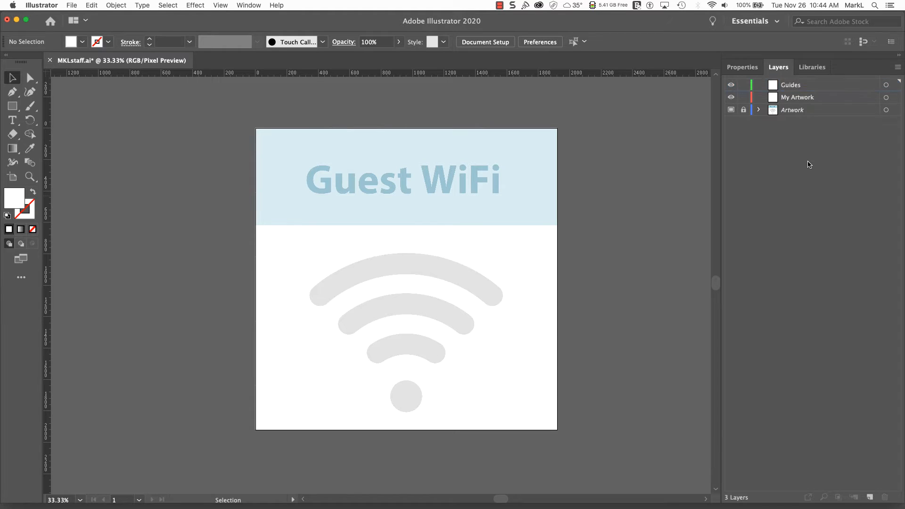
# - On the Guides layer, add horizontal guides at the banner's lower edge and the WiFi symbol's top (about 793 px) and bottom (about 1810 px), then lock it
pyautogui.click(796, 85)
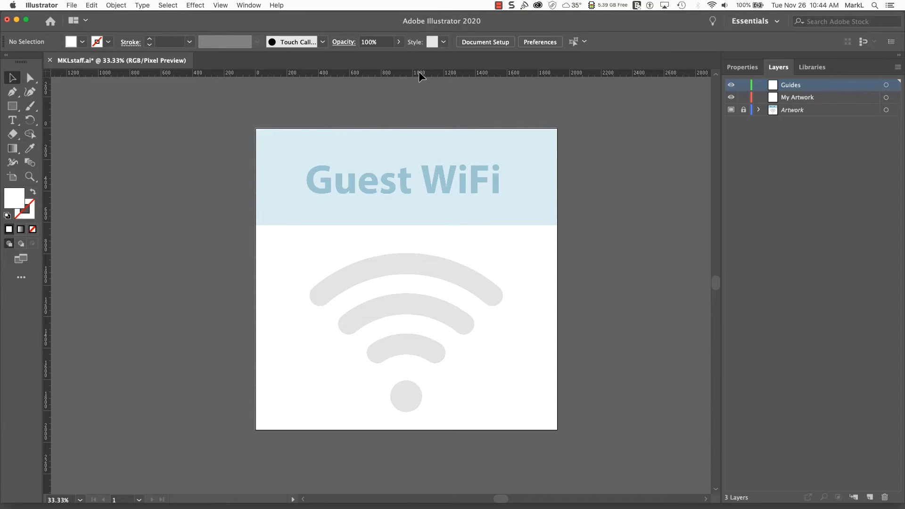
pyautogui.moveTo(419, 72); pyautogui.dragTo(424, 252)
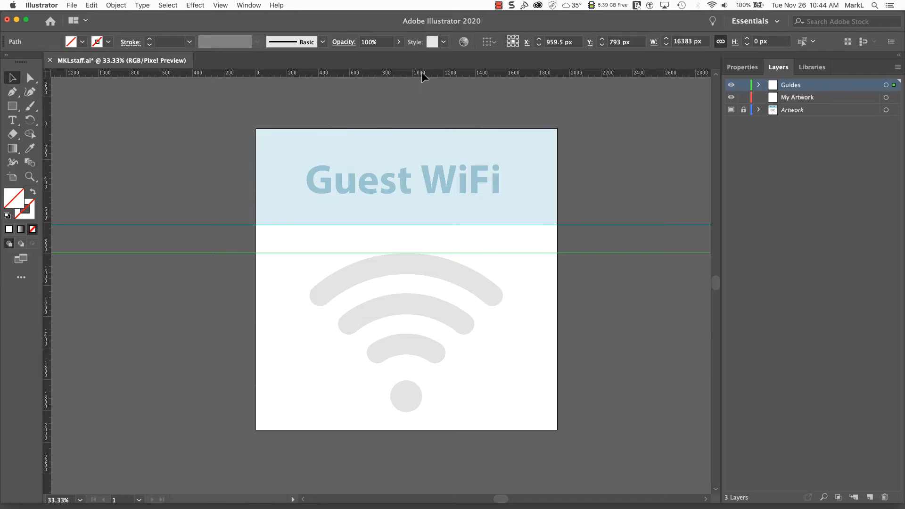
pyautogui.moveTo(421, 73); pyautogui.dragTo(445, 411)
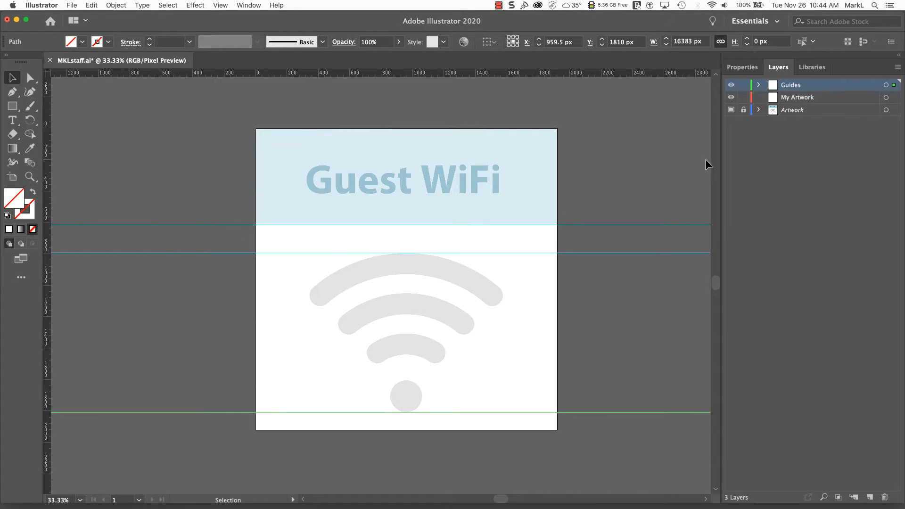
pyautogui.click(743, 88)
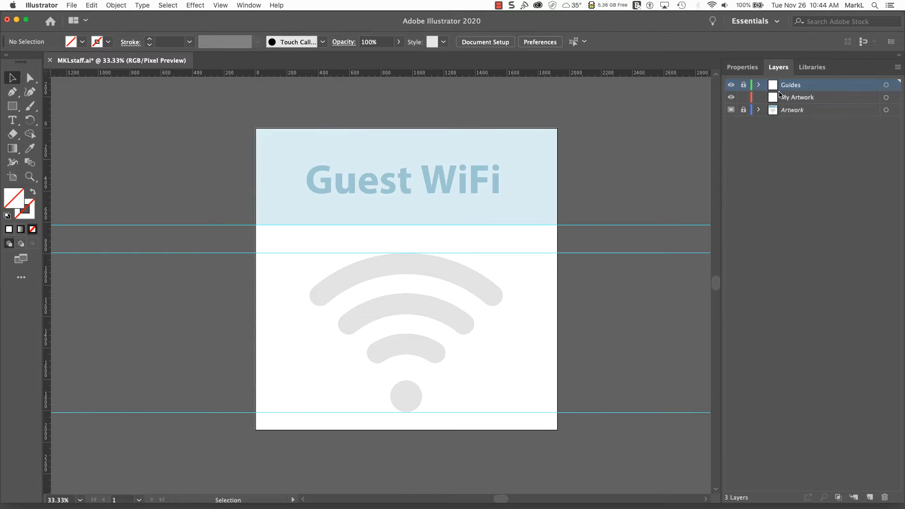
# - Draw a rectangle about 1920 by 616 px on the My Artwork layer, covering the blue banner down to the first guide
pyautogui.click(796, 98)
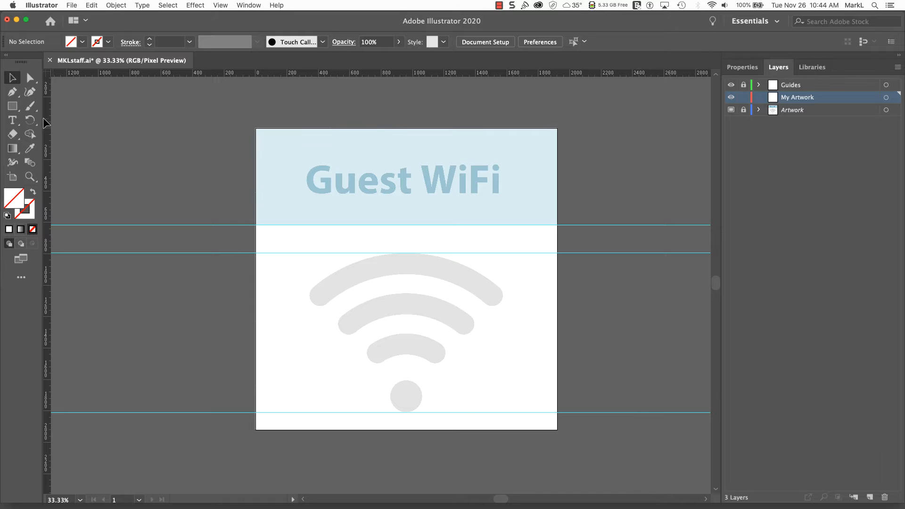
pyautogui.click(13, 108)
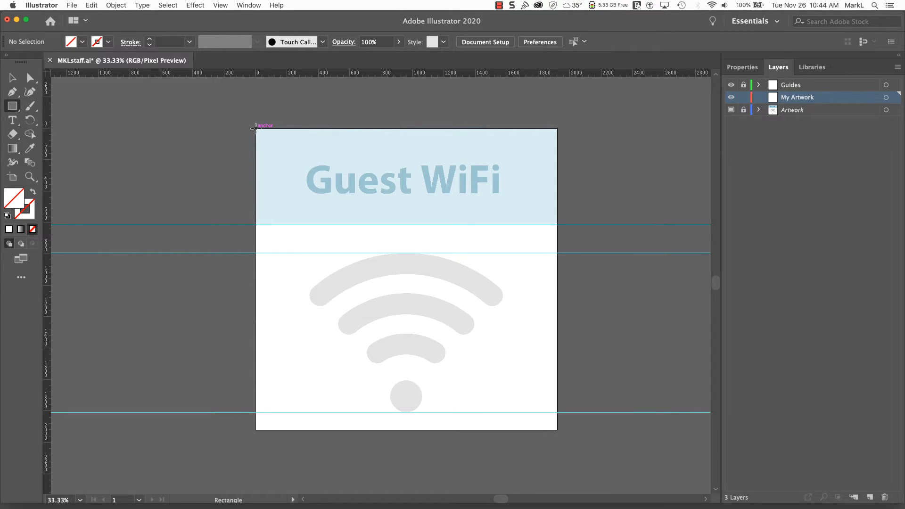
pyautogui.moveTo(256, 128); pyautogui.dragTo(557, 225)
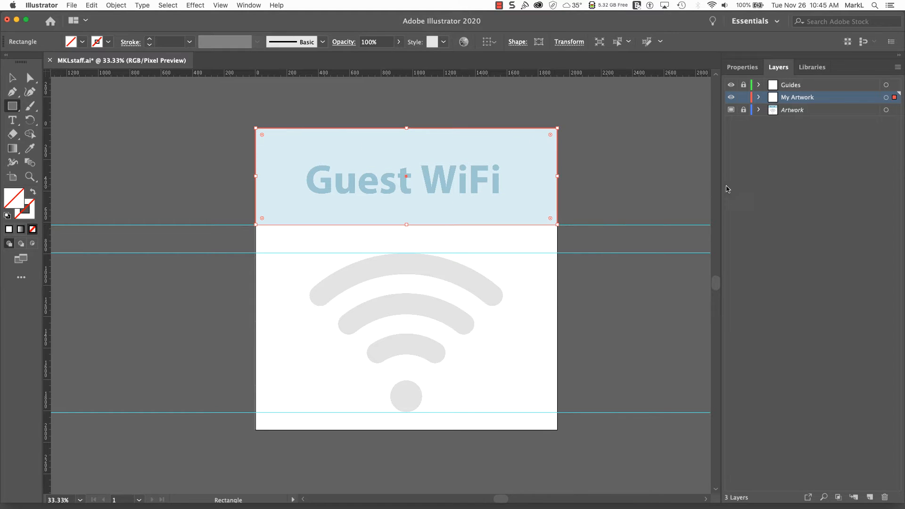
# - Rename the new rectangle inside the My Artwork layer as "Top Rectangle"
pyautogui.click(759, 98)
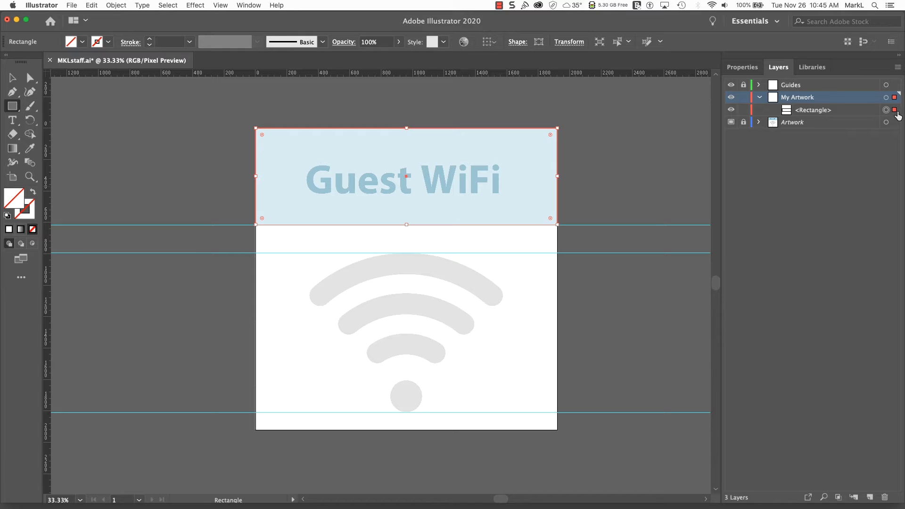
pyautogui.doubleClick(815, 110)
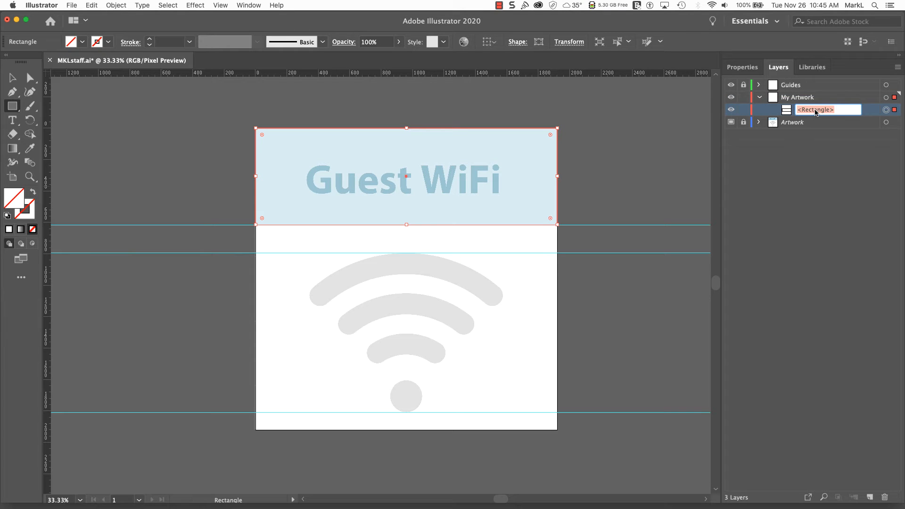
pyautogui.write('T')
pyautogui.write('op Rectangle')
pyautogui.click(795, 167)
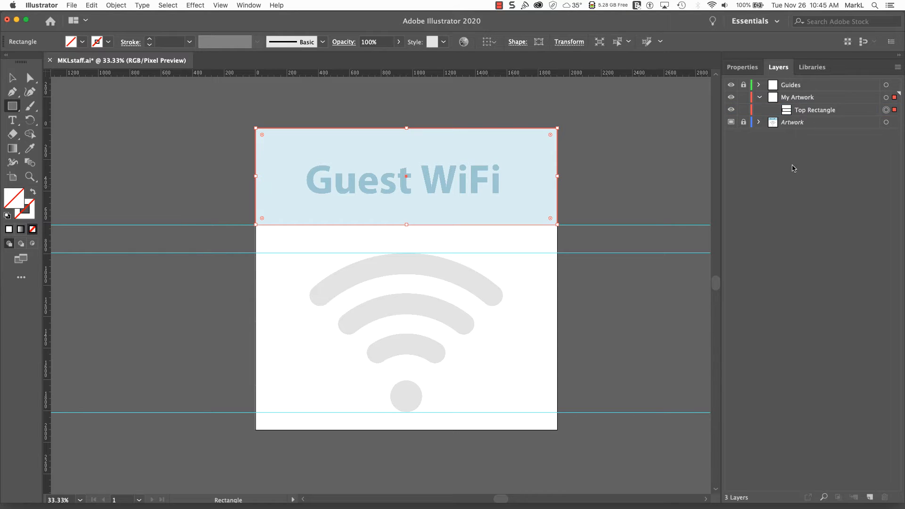
# - Fill the top rectangle with light cyan 74F9FF, picked from the colour spectrum
pyautogui.click(739, 70)
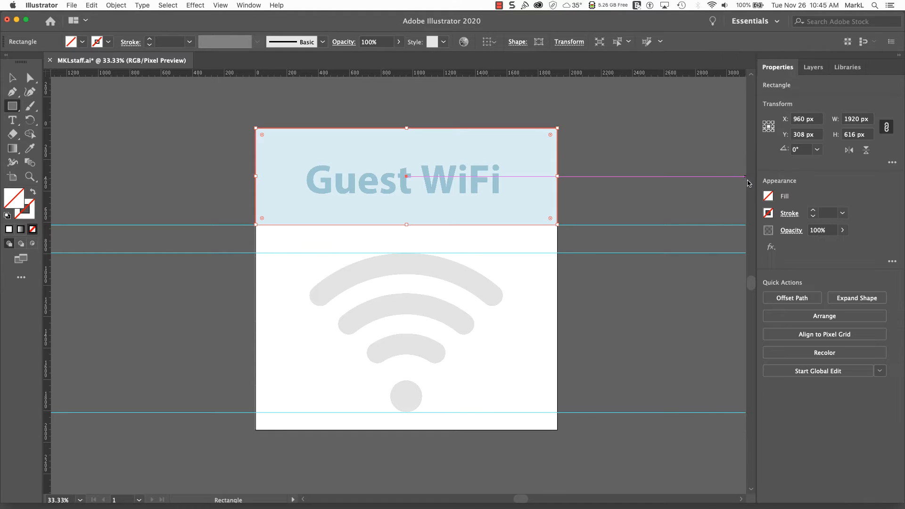
pyautogui.click(769, 196)
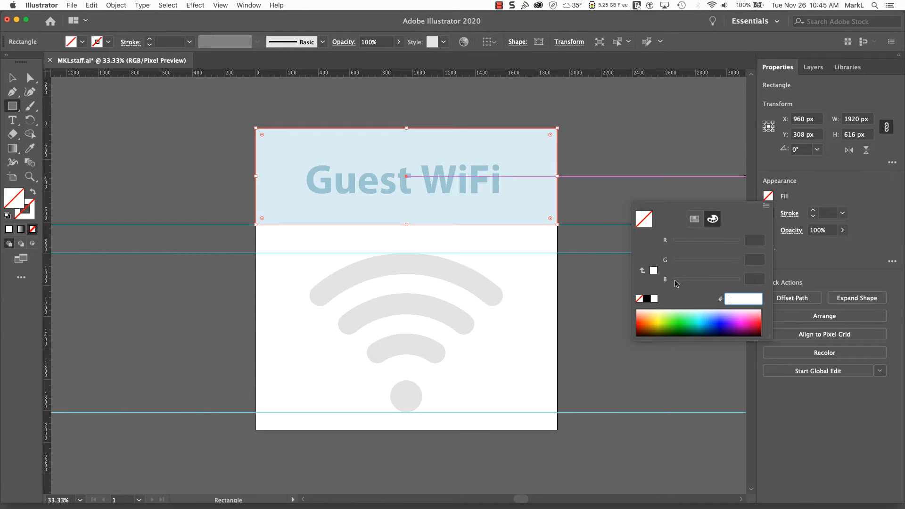
pyautogui.click(767, 206)
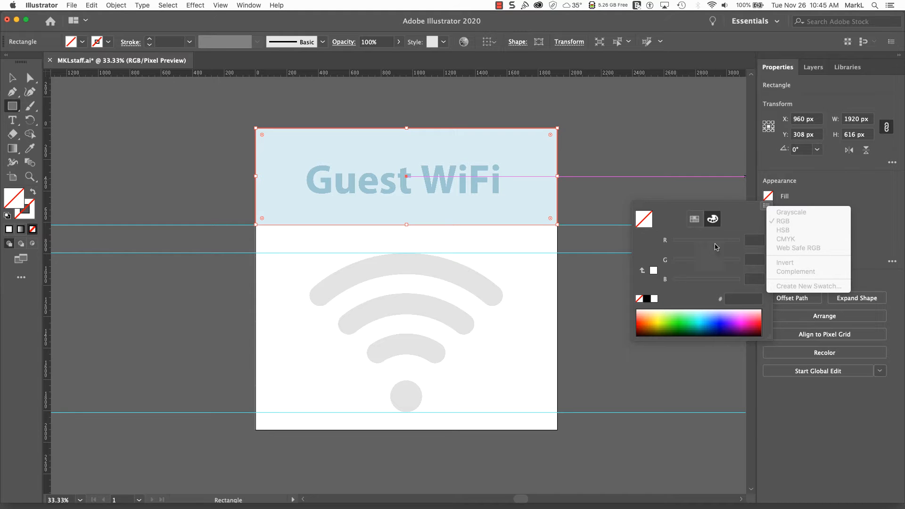
pyautogui.click(734, 223)
pyautogui.moveTo(721, 319); pyautogui.dragTo(703, 311)
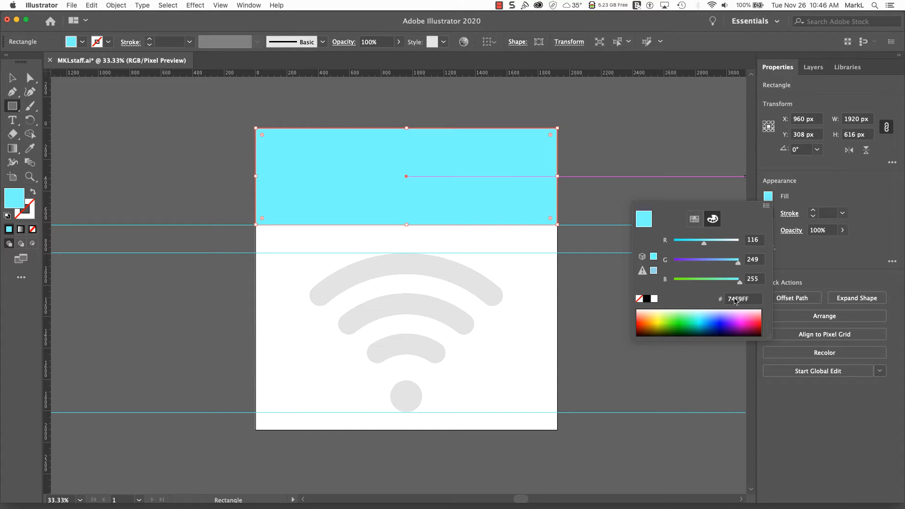
# - Save the top rectangle's cyan fill as a global RGB process-color swatch named "74f9ff"
pyautogui.click(749, 300)
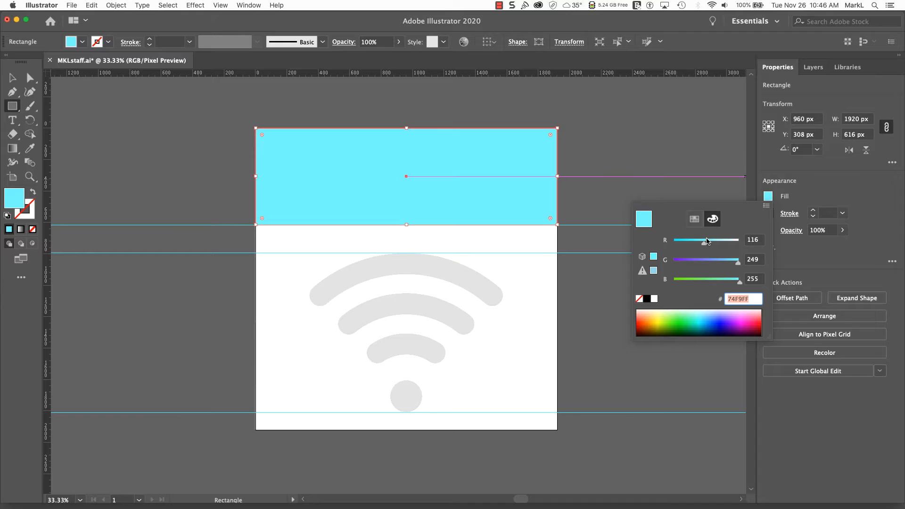
pyautogui.click(768, 208)
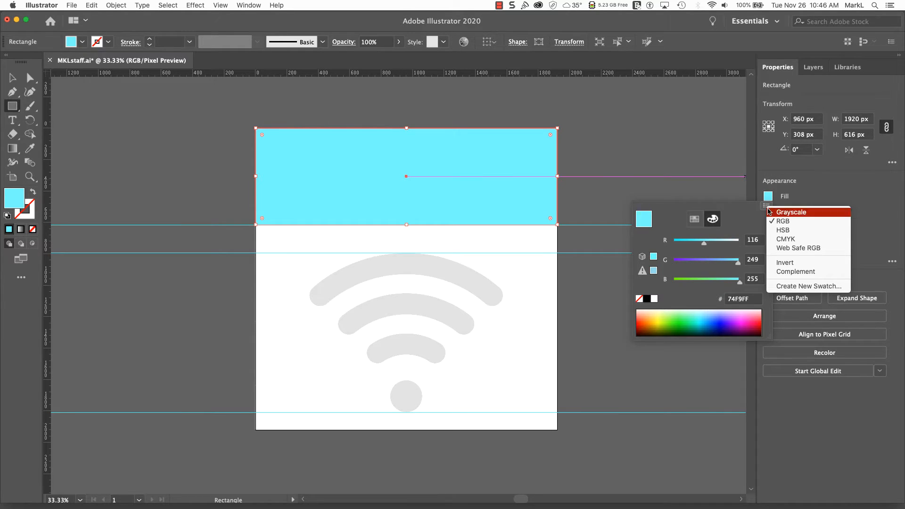
pyautogui.click(792, 286)
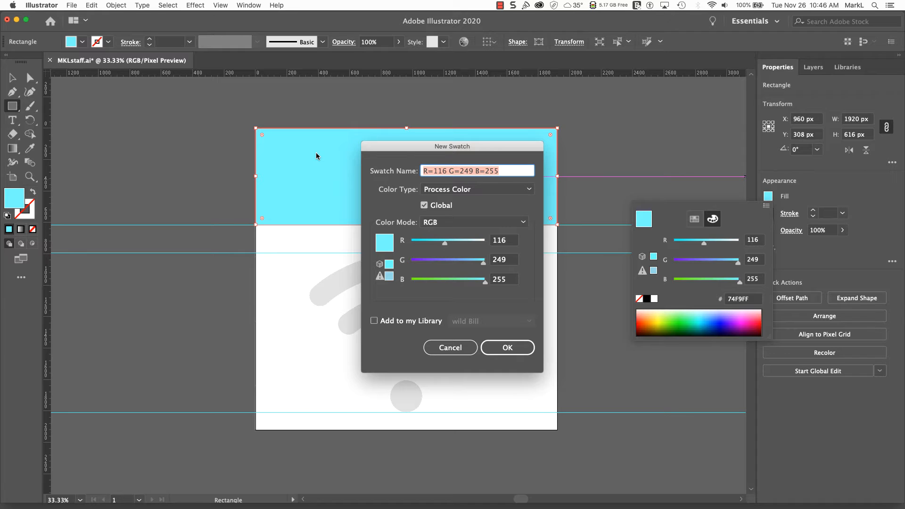
pyautogui.write('74f')
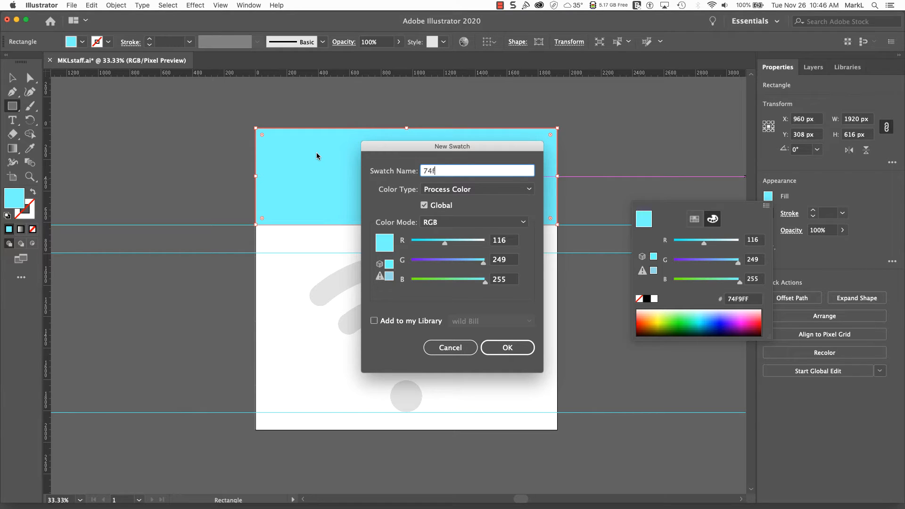
pyautogui.write('9ff')
pyautogui.click(513, 349)
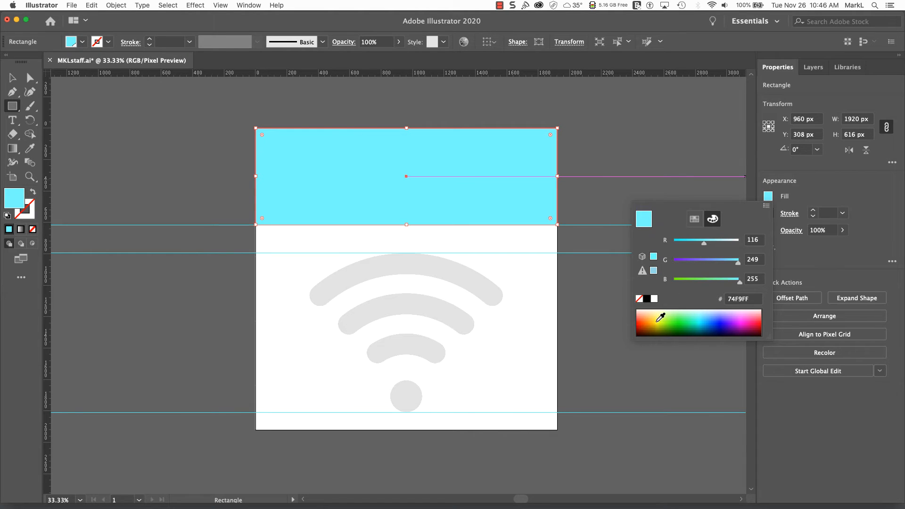
pyautogui.click(813, 256)
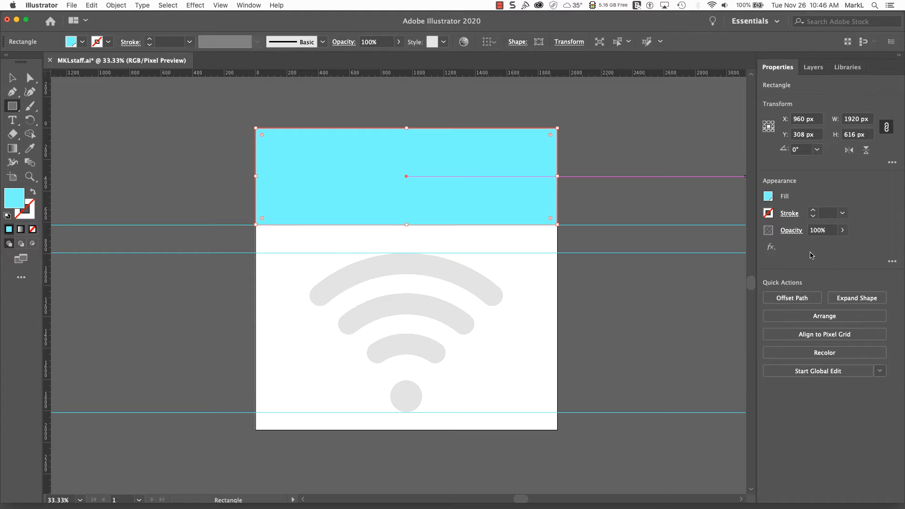
# - Draw a rectangle about 1920 by 1304 px covering the artboard from its lower corner up to the banner guide
pyautogui.click(814, 70)
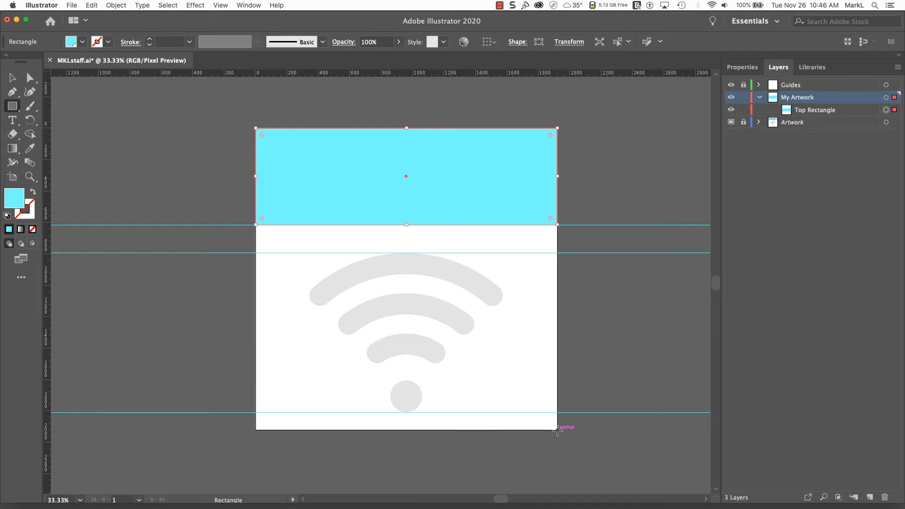
pyautogui.moveTo(557, 430); pyautogui.dragTo(255, 224)
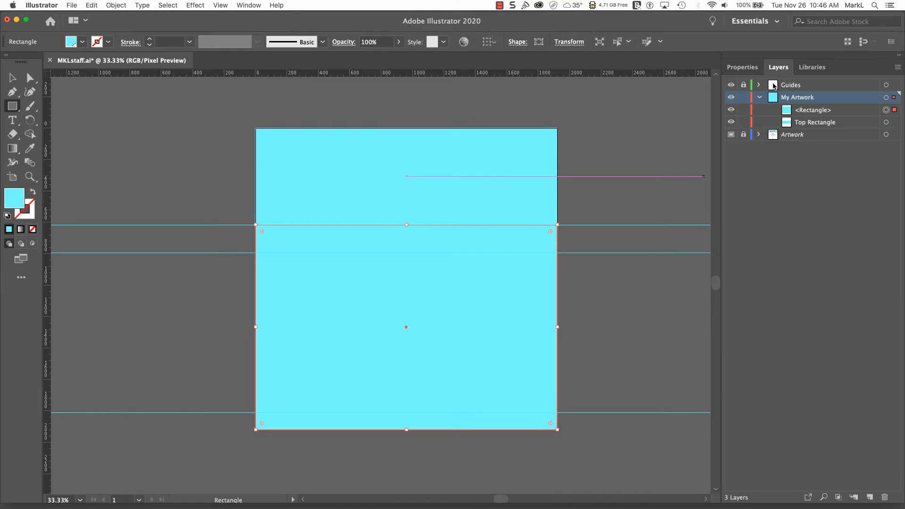
# - Try to fill the new lower rectangle with white
pyautogui.click(752, 69)
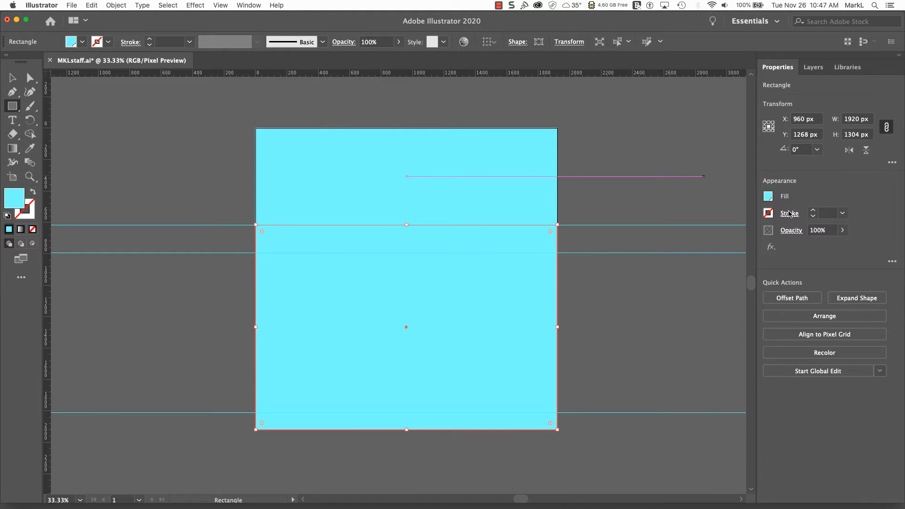
pyautogui.click(768, 198)
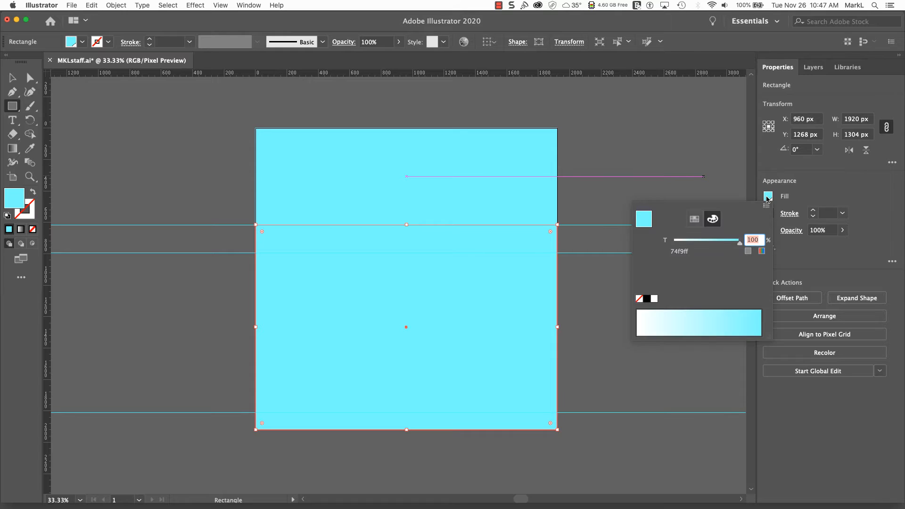
pyautogui.click(654, 299)
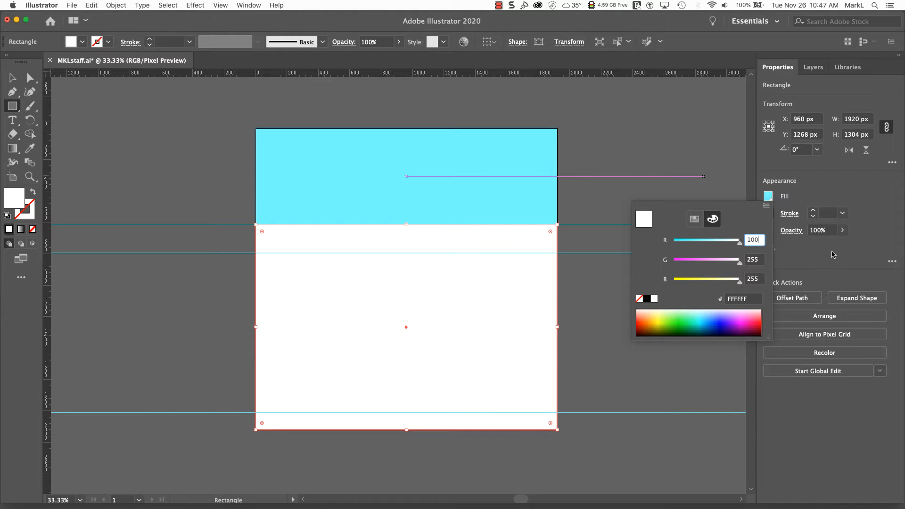
pyautogui.press('Return')
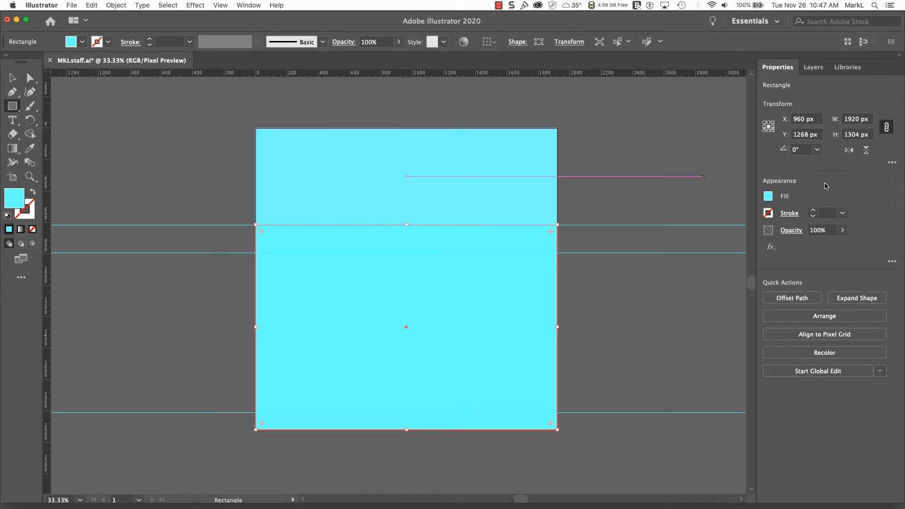
# - Rename the new rectangle as "Bottom Rectangle" and move Top Rectangle above it within the My Artwork layer
pyautogui.click(813, 68)
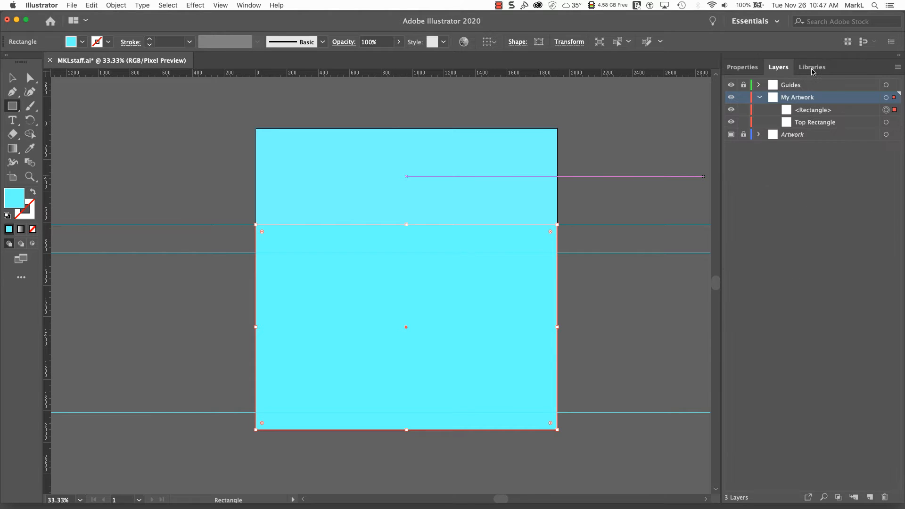
pyautogui.doubleClick(815, 110)
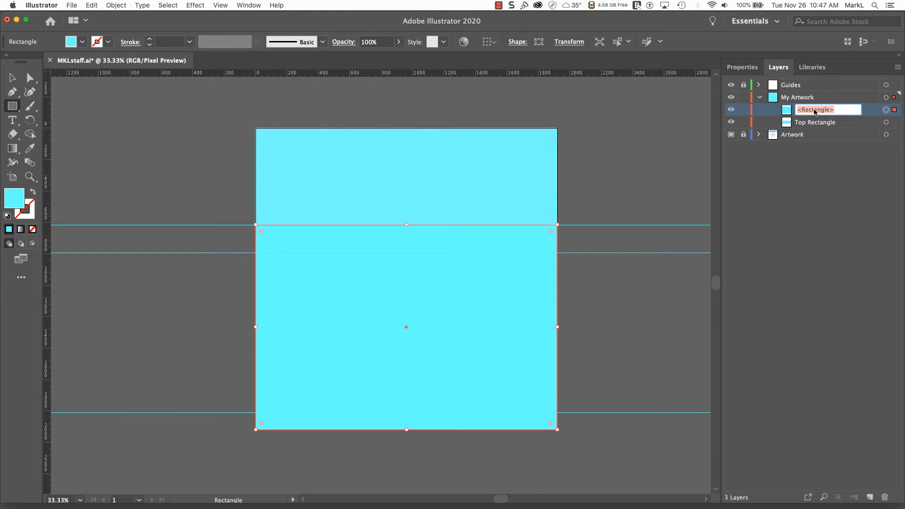
pyautogui.write('Bottom')
pyautogui.click(796, 183)
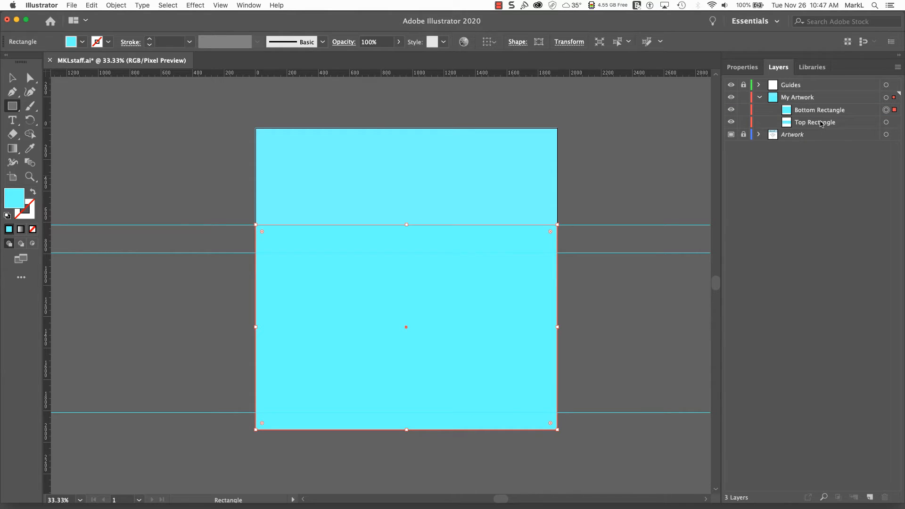
pyautogui.moveTo(821, 123); pyautogui.dragTo(816, 107)
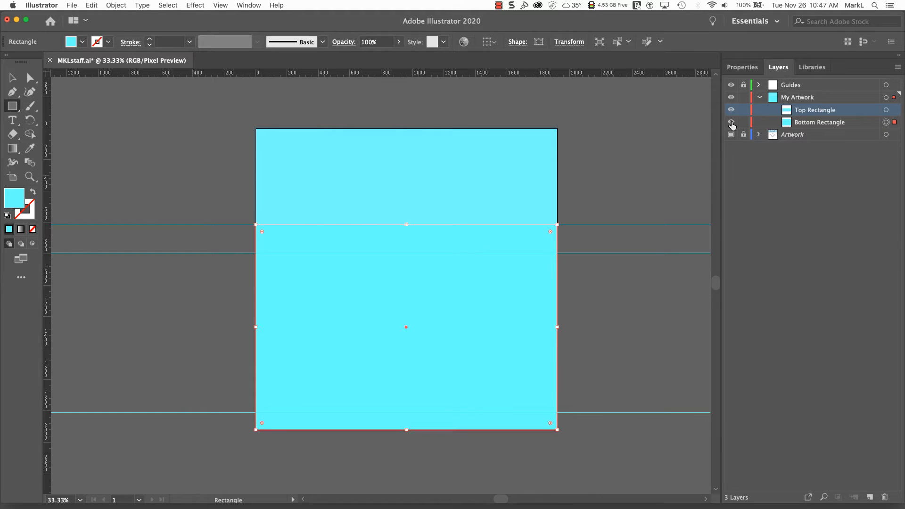
# - Fill the Bottom Rectangle with white, FFFFFF
pyautogui.click(803, 124)
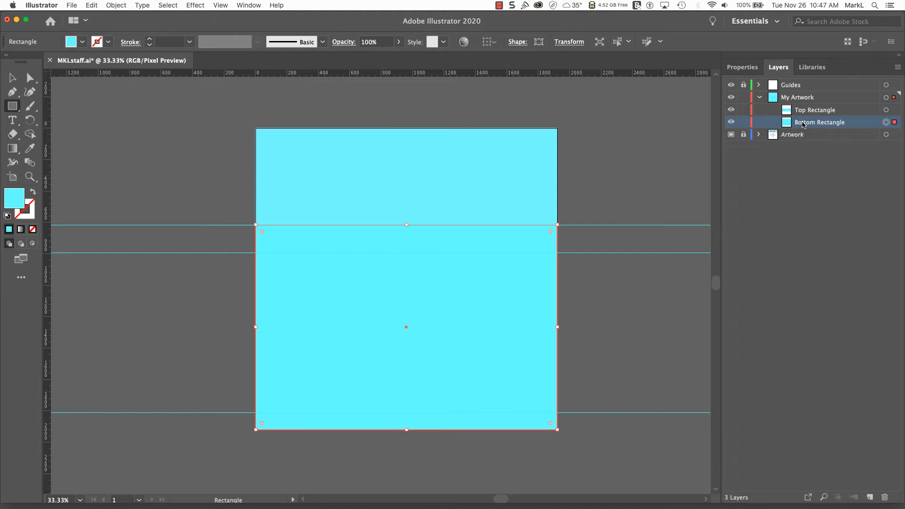
pyautogui.click(749, 70)
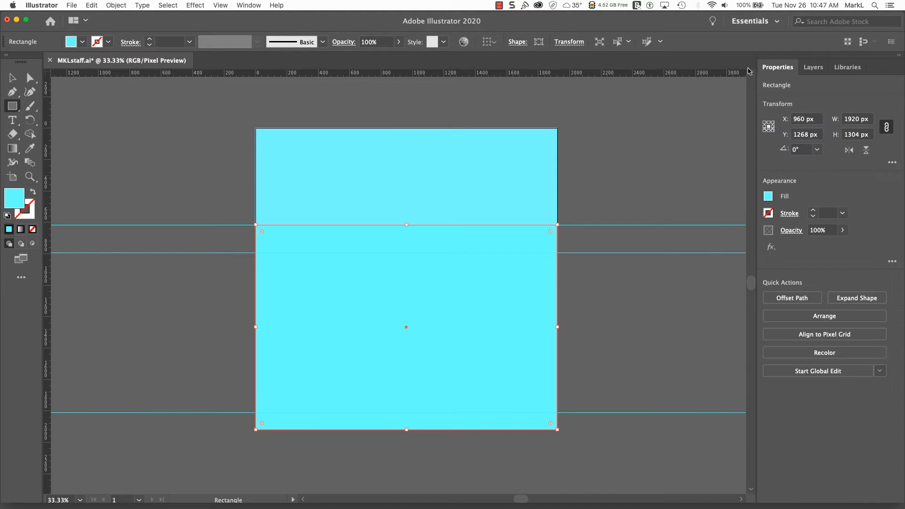
pyautogui.click(769, 196)
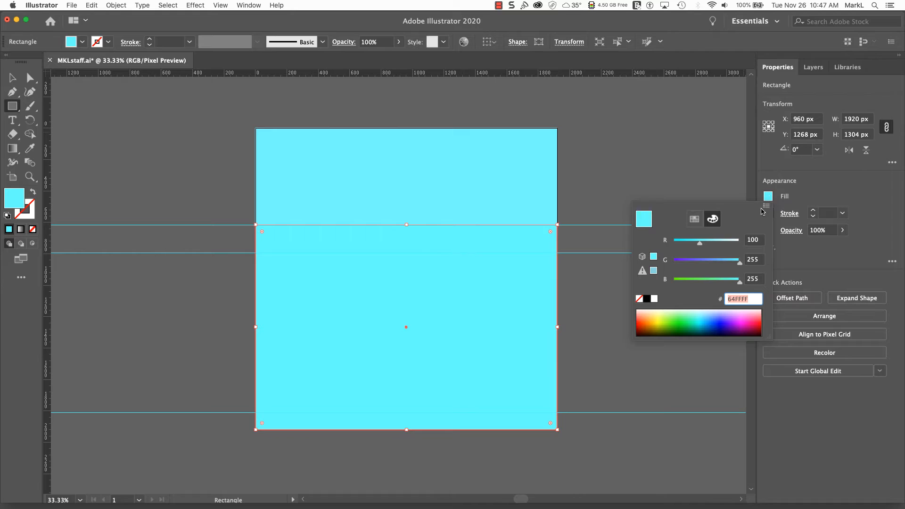
pyautogui.click(654, 299)
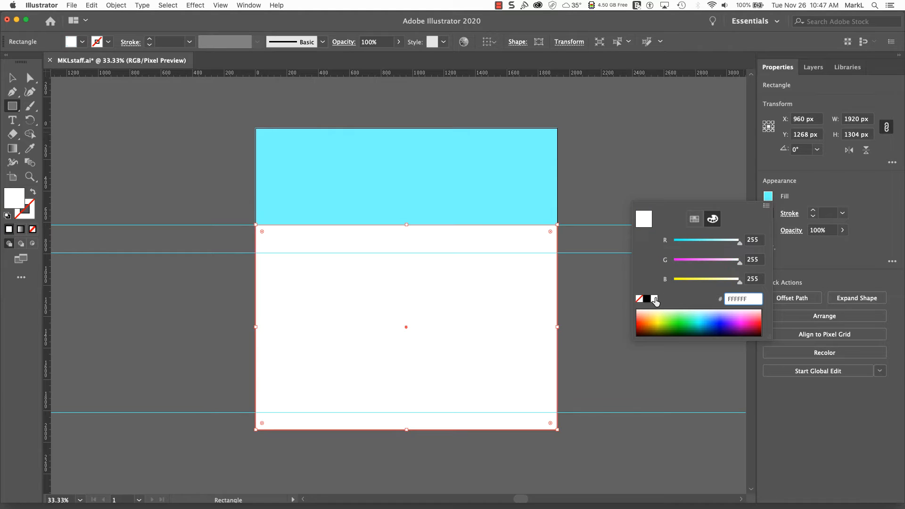
pyautogui.click(882, 196)
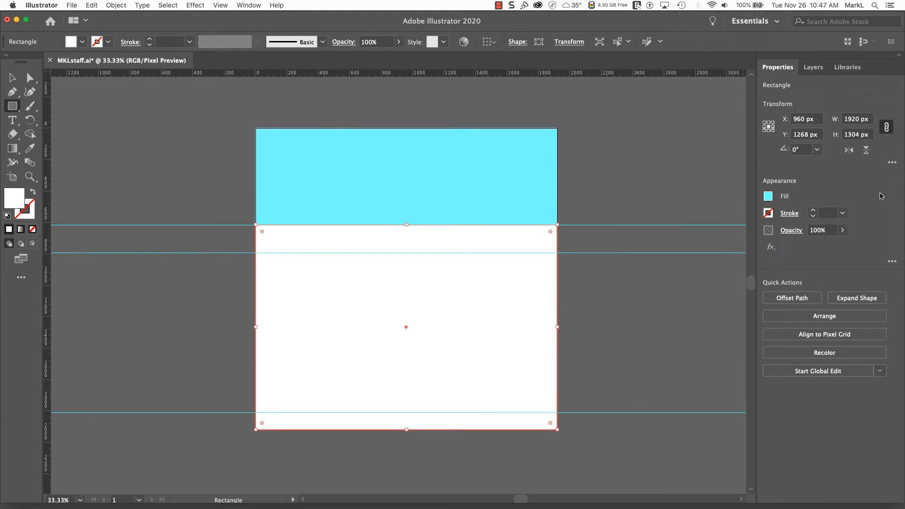
# - Hide the Bottom Rectangle to reveal the template and make My Artwork the active layer
pyautogui.click(810, 69)
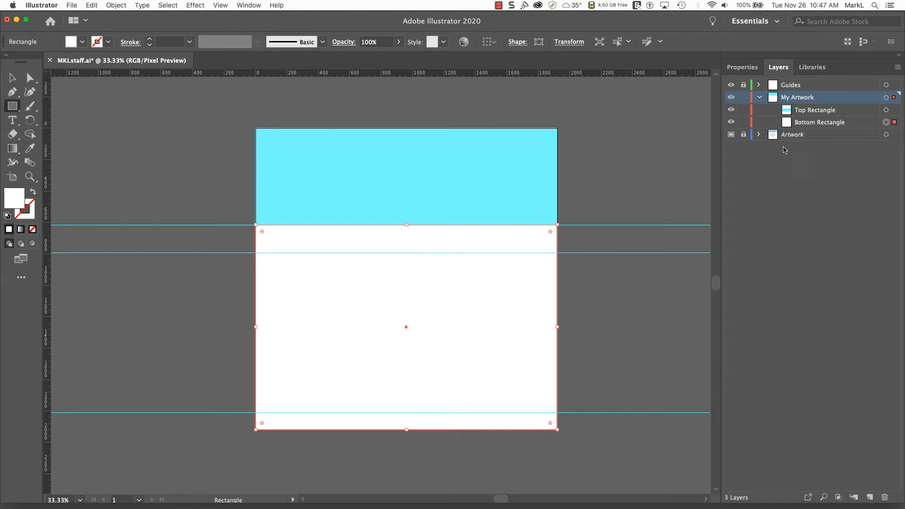
pyautogui.click(730, 123)
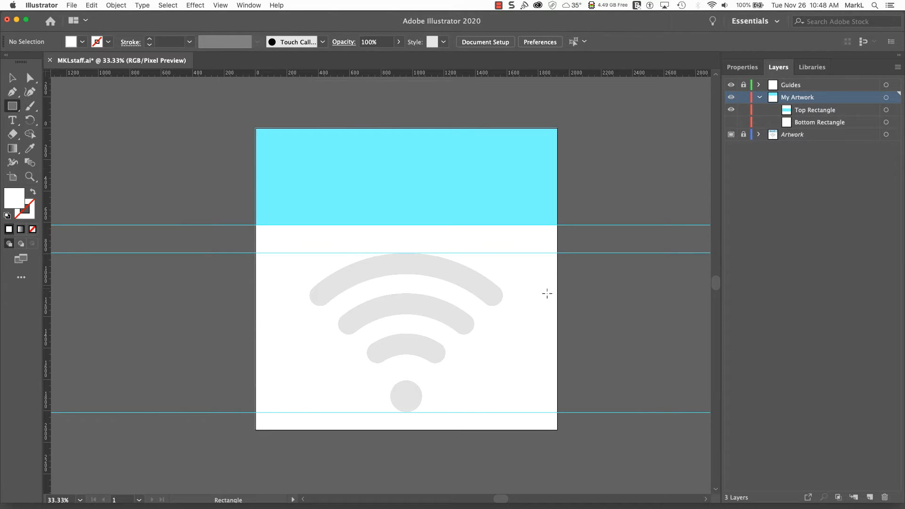
pyautogui.click(771, 231)
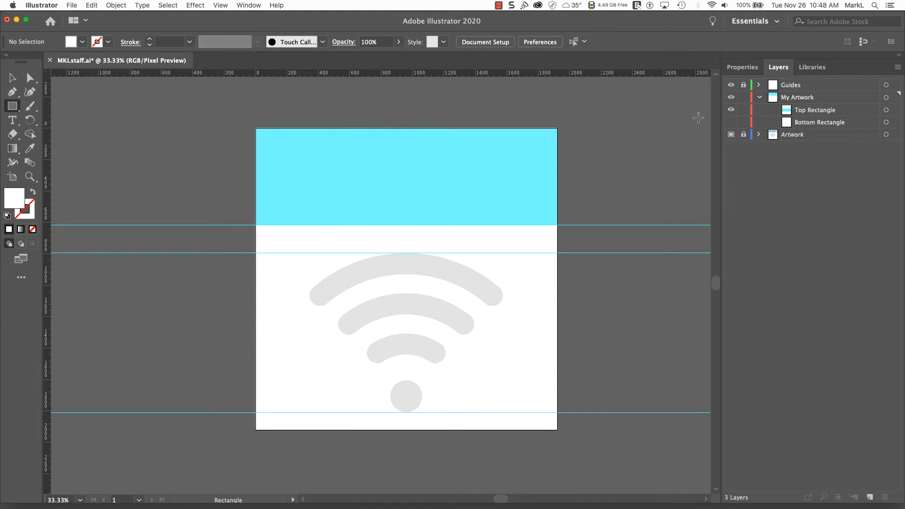
pyautogui.click(819, 100)
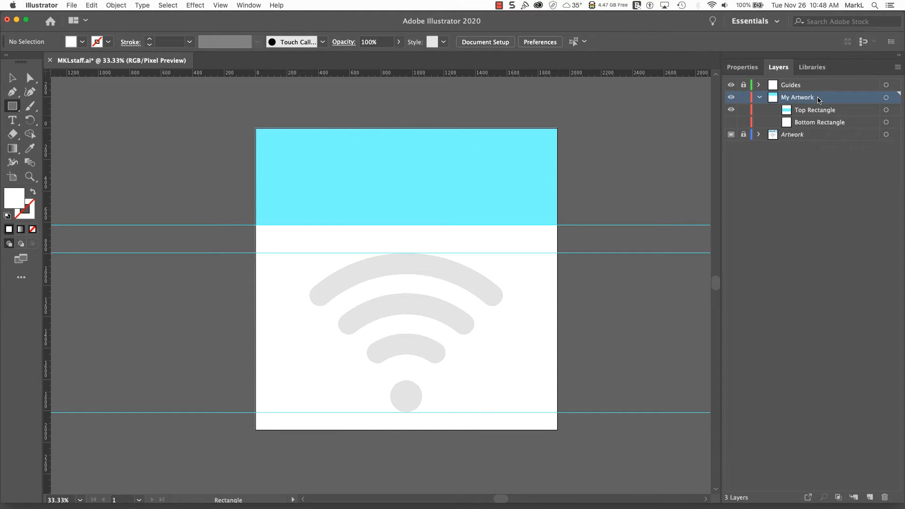
# - Preview wifi-symbol.svg from the Wild Bill folder and place it scaled to span the height between the two WiFi symbol guides
pyautogui.click(71, 5)
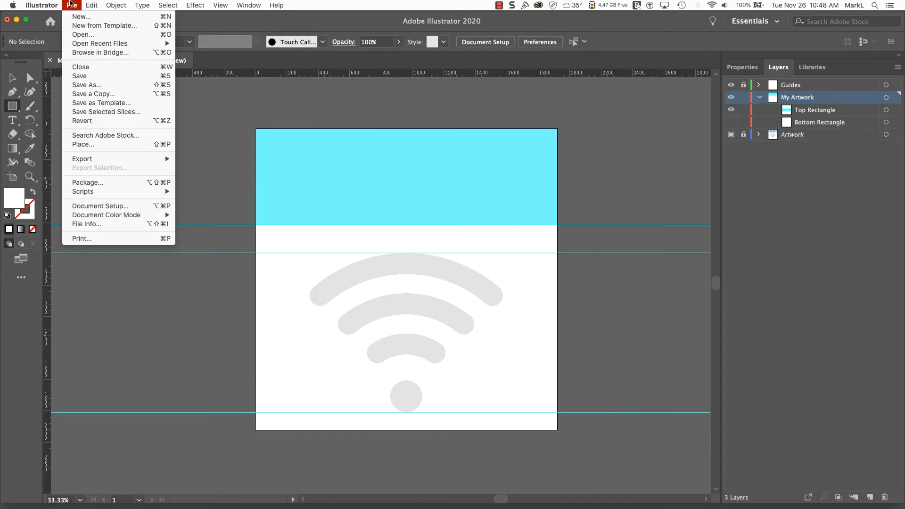
pyautogui.click(79, 144)
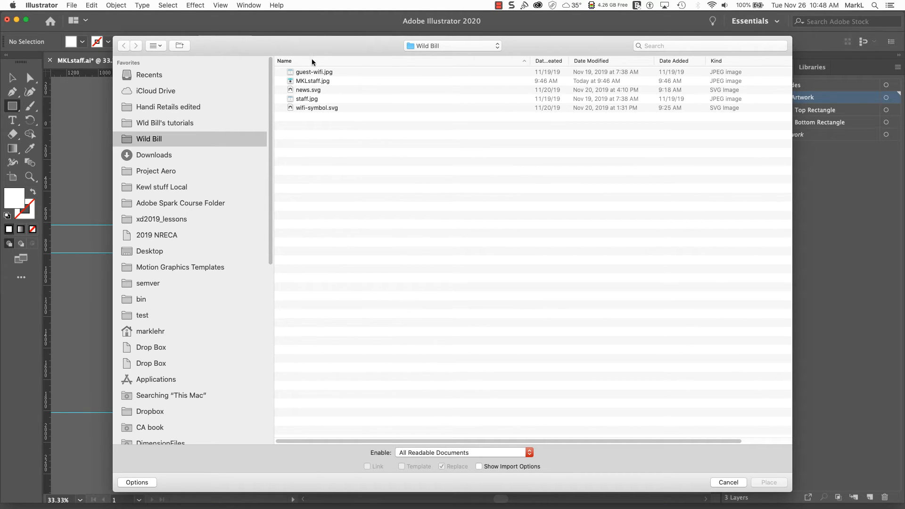
pyautogui.click(310, 108)
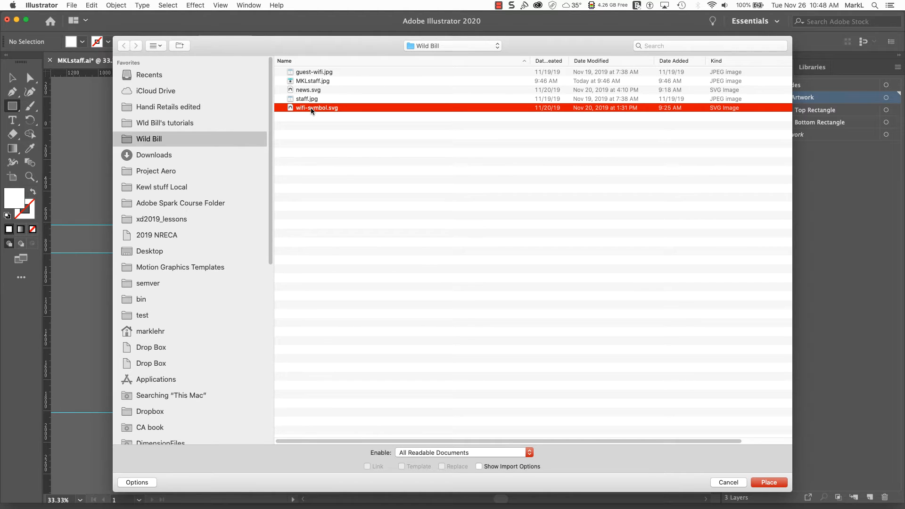
pyautogui.press('space')
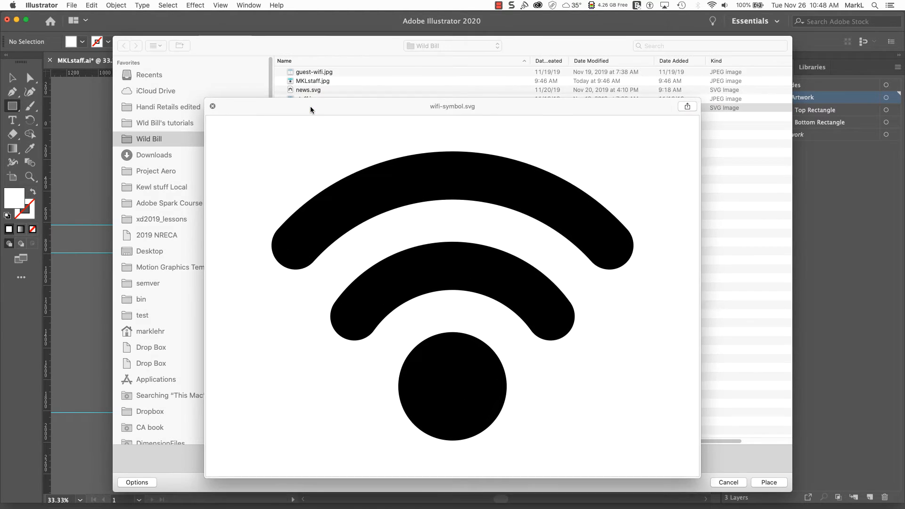
pyautogui.press('space')
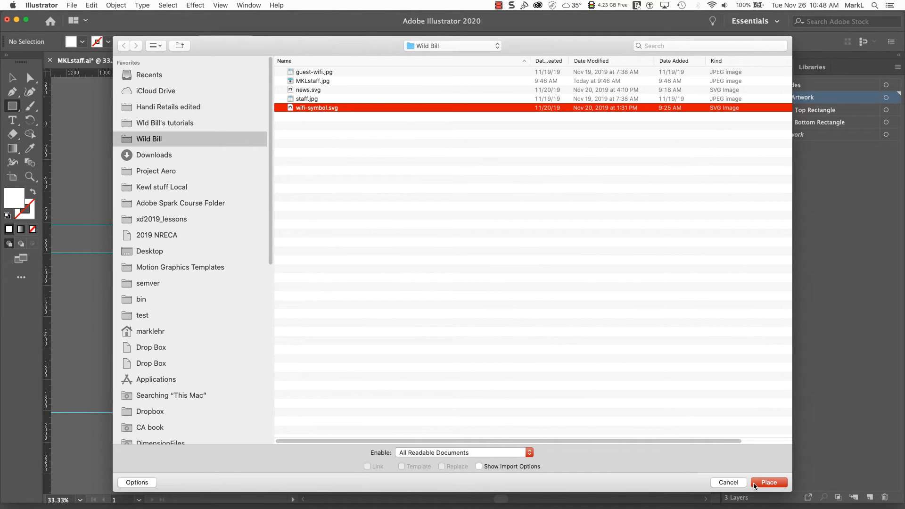
pyautogui.click(770, 484)
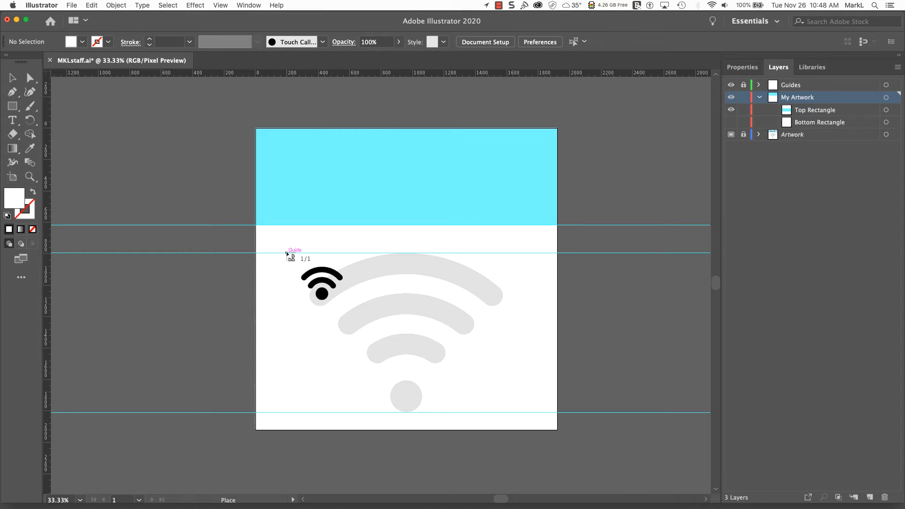
pyautogui.moveTo(287, 253); pyautogui.dragTo(493, 412)
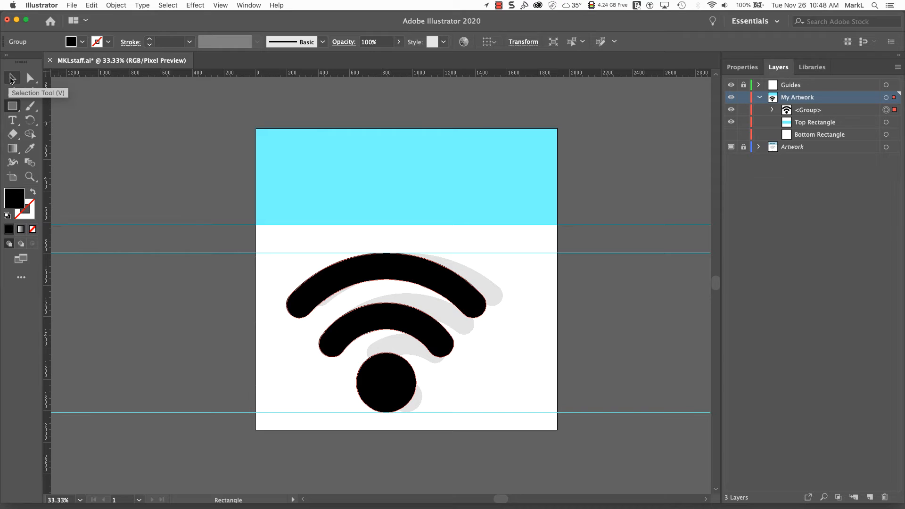
# - Move the placed WiFi symbol horizontally by about 127 px to center it on the artboard over the template symbol
pyautogui.click(11, 79)
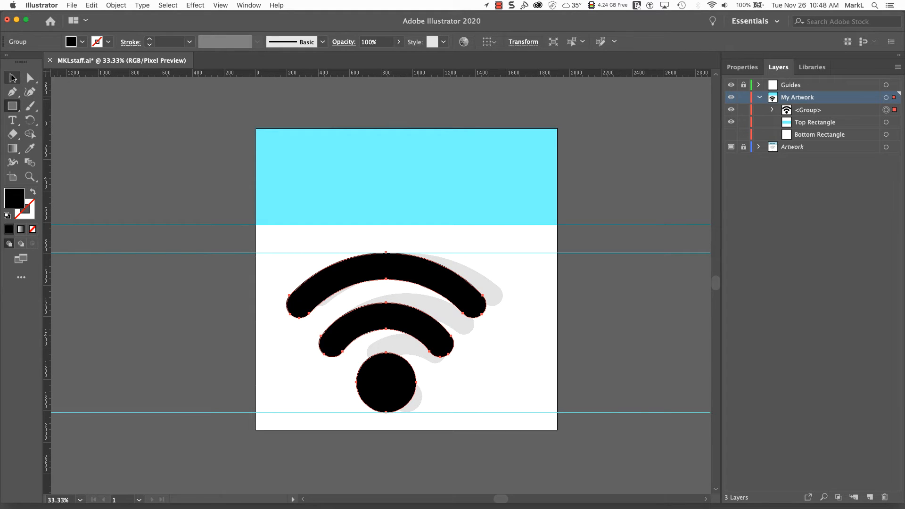
pyautogui.click(134, 160)
pyautogui.press('m')
pyautogui.press('v')
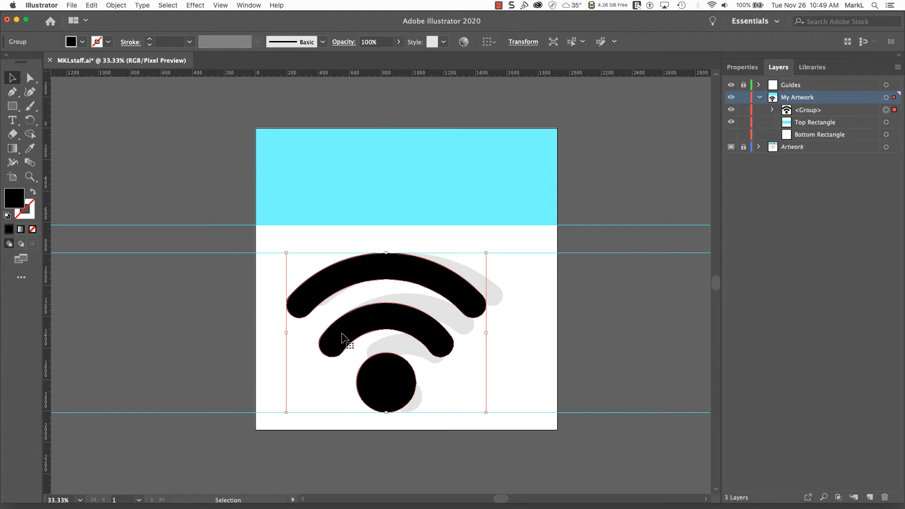
pyautogui.moveTo(342, 333); pyautogui.dragTo(361, 338)
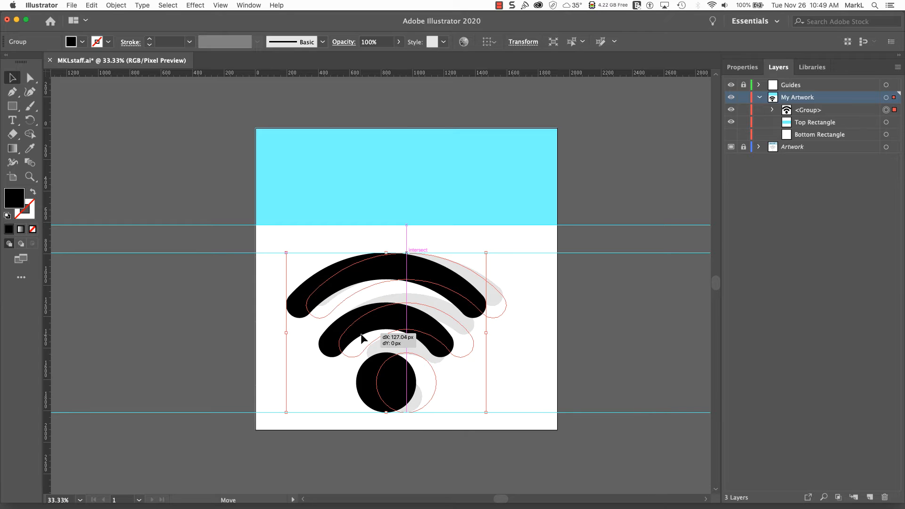
# - Finish centering the placed WiFi symbol over the template and rename its group as WiFi SVG
pyautogui.moveTo(362, 337); pyautogui.dragTo(363, 338)
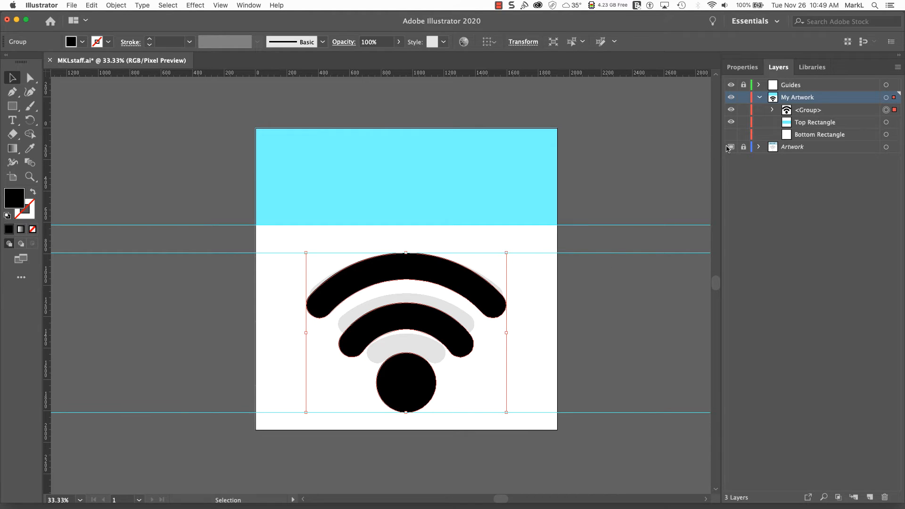
pyautogui.doubleClick(800, 111)
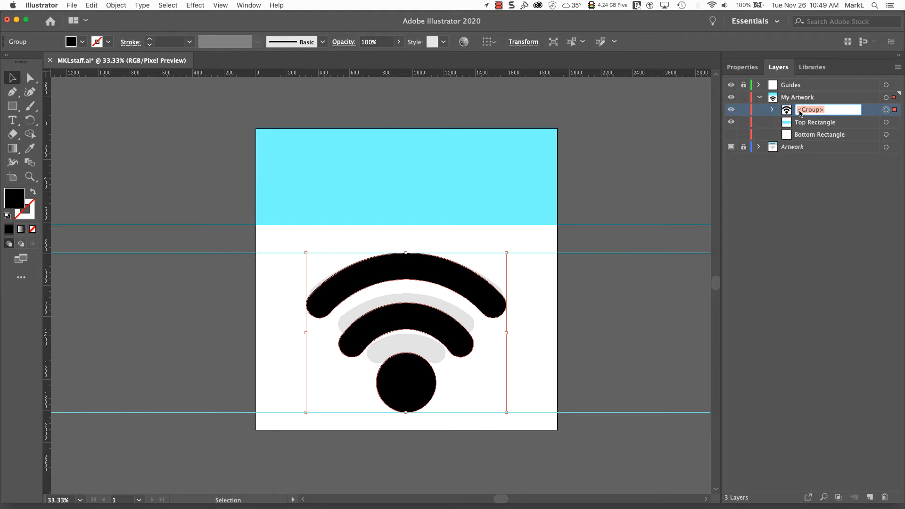
pyautogui.write('WiFi SVG')
pyautogui.press('Return')
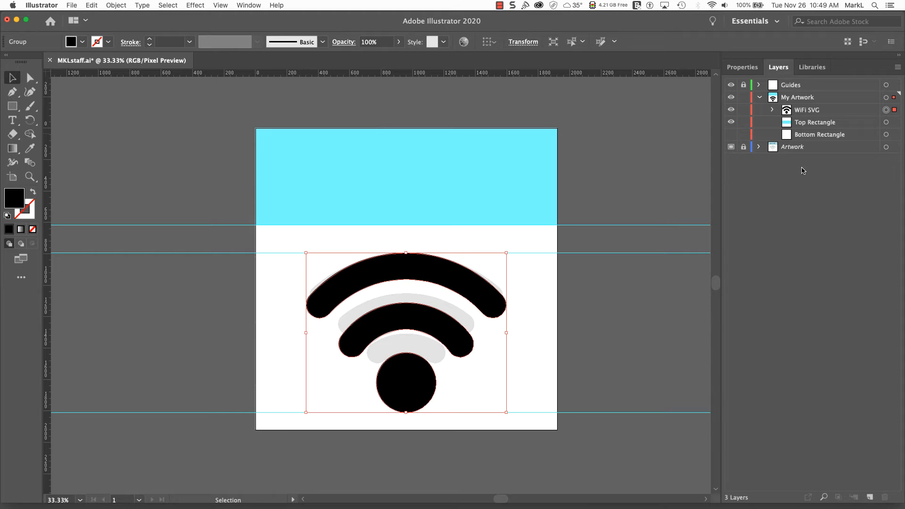
# - Check the template by briefly hiding the My Artwork layer, and hide only the Top Rectangle to expose the template heading
pyautogui.click(731, 99)
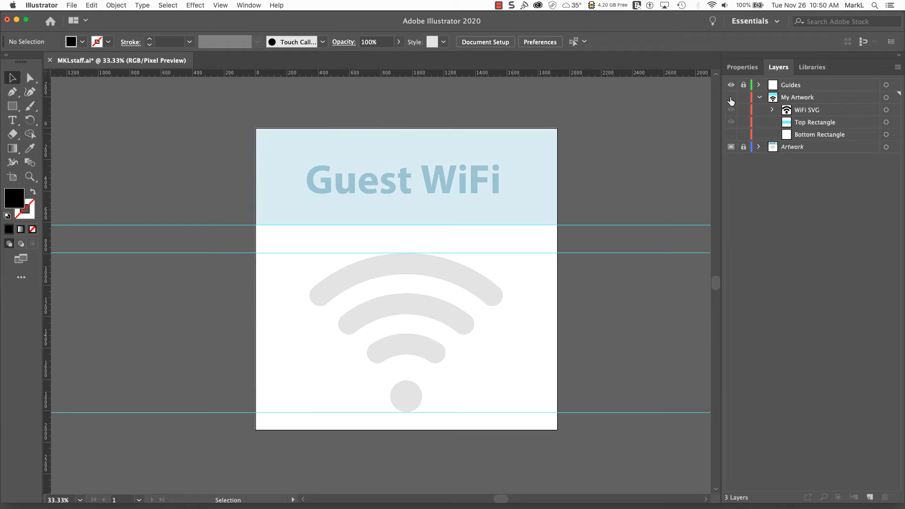
pyautogui.click(731, 98)
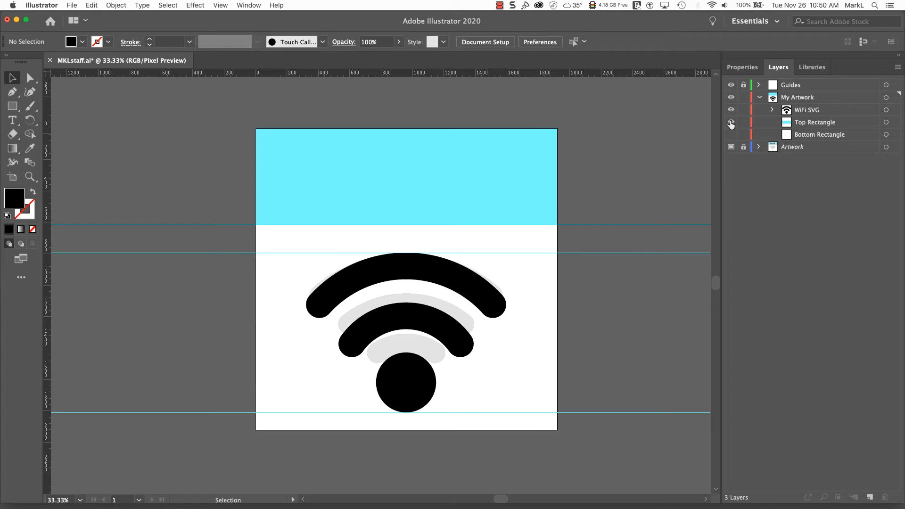
pyautogui.click(731, 123)
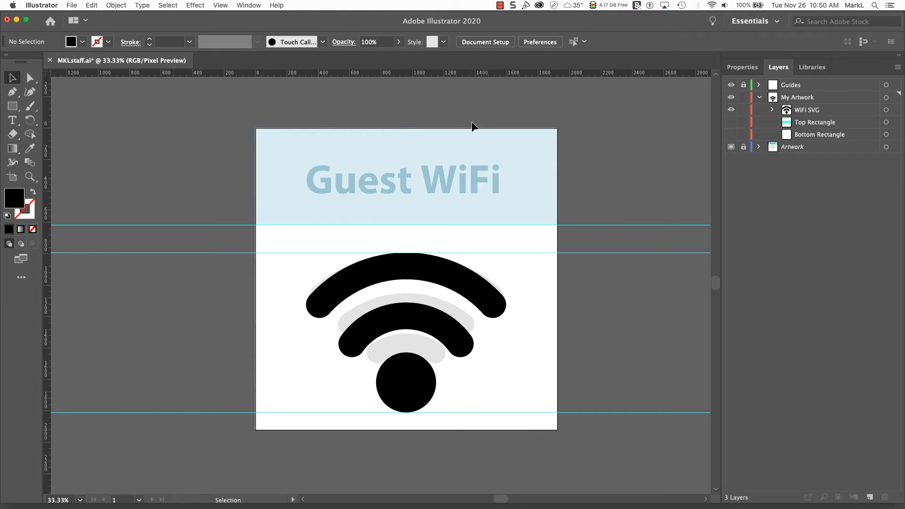
# - Add a horizontal guide at Y 415 px along the template heading's baseline and store it in the locked Guides layer
pyautogui.moveTo(469, 72); pyautogui.dragTo(449, 192)
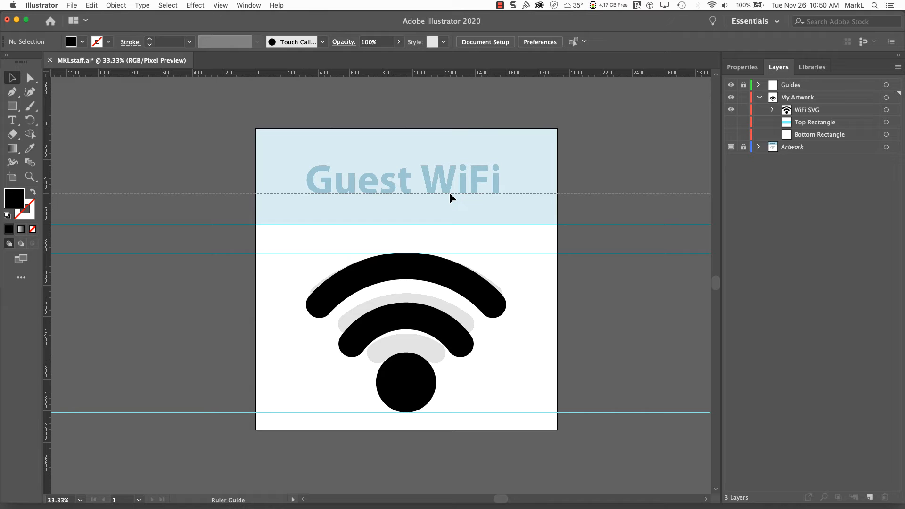
pyautogui.moveTo(448, 193); pyautogui.dragTo(448, 192)
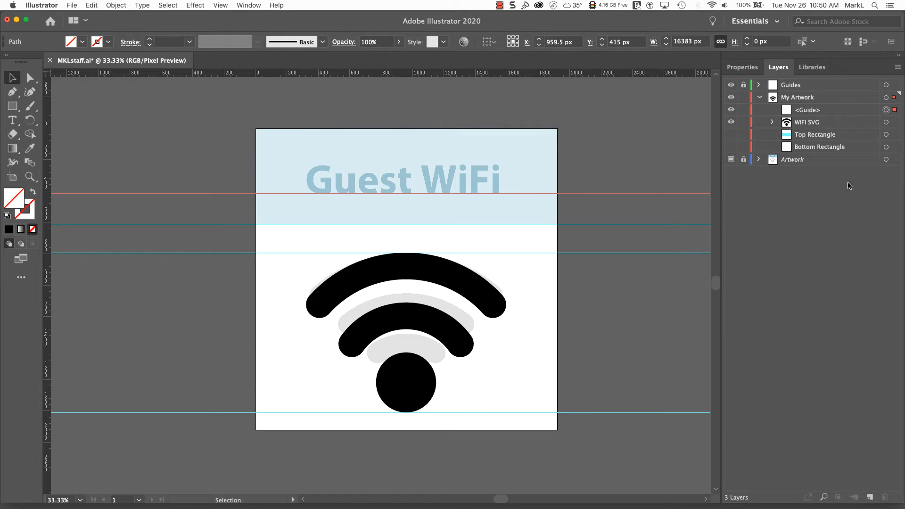
pyautogui.moveTo(809, 111); pyautogui.dragTo(744, 87)
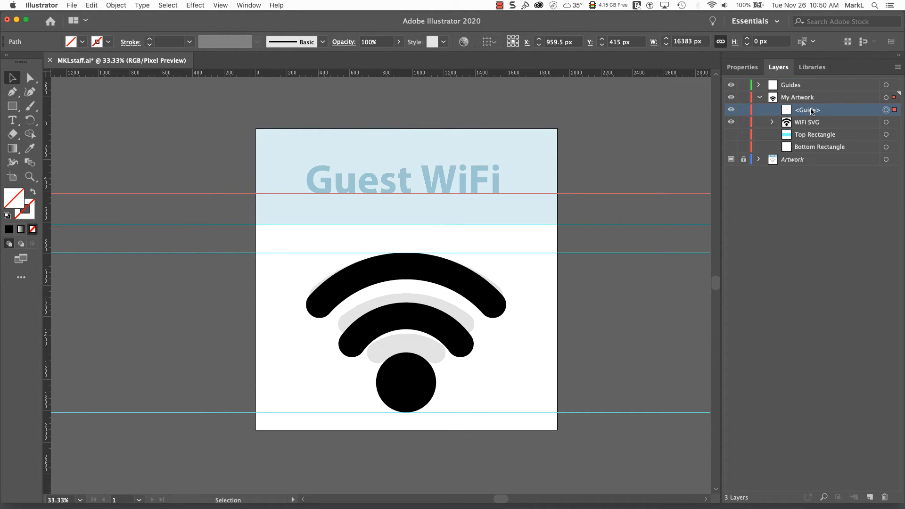
pyautogui.moveTo(811, 111); pyautogui.dragTo(795, 86)
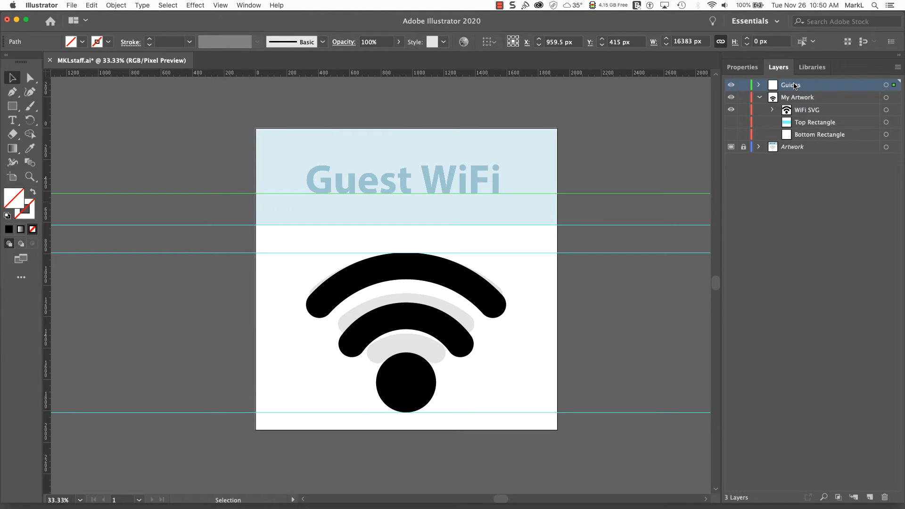
pyautogui.click(744, 86)
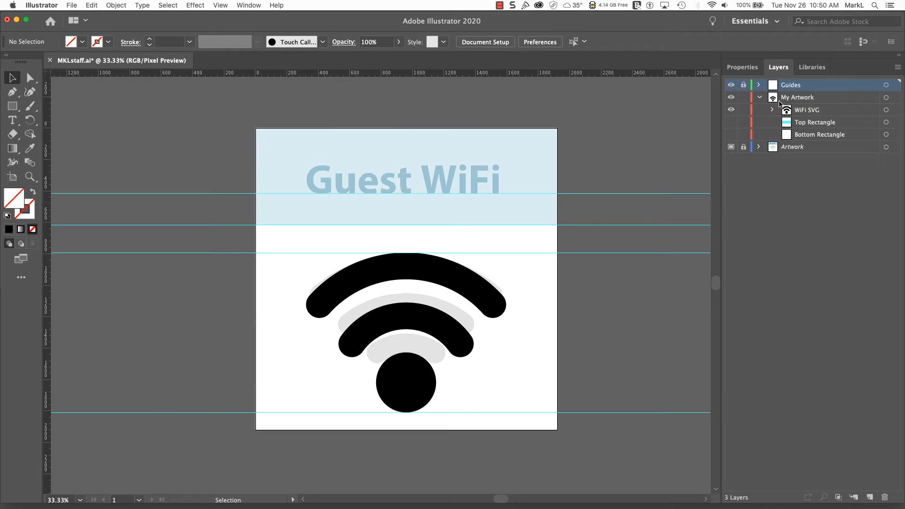
# - Make My Artwork the active layer, restore the default fill and stroke, and add point text near the start of the template heading
pyautogui.click(796, 98)
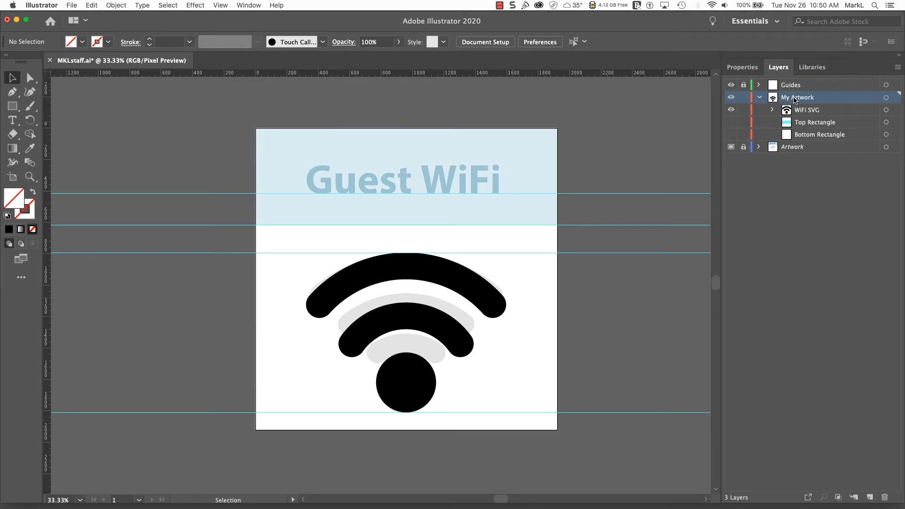
pyautogui.click(7, 217)
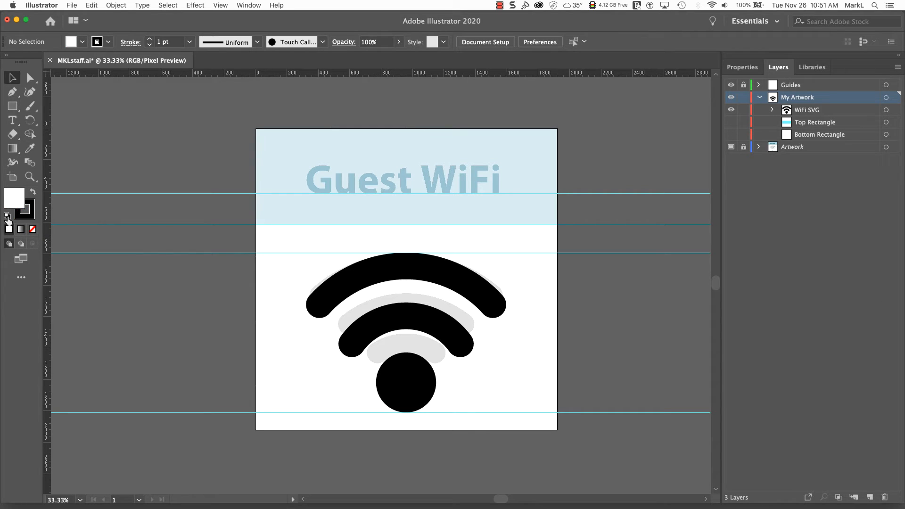
pyautogui.click(12, 121)
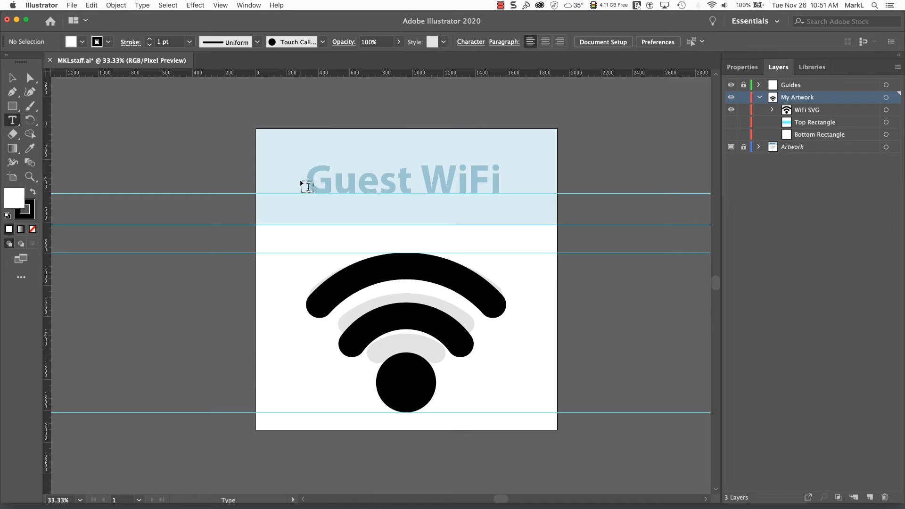
pyautogui.click(280, 162)
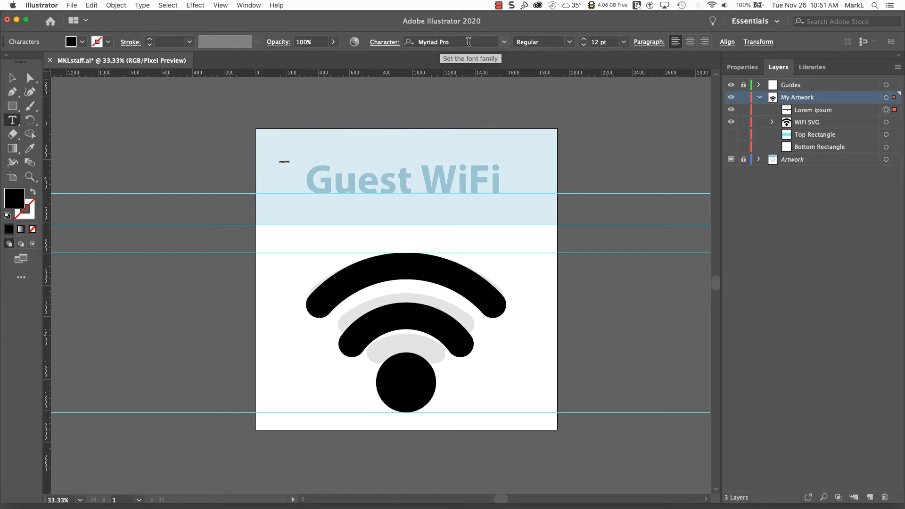
# - Set the placeholder text's font style to Bold and its size to 250 pt
pyautogui.click(570, 43)
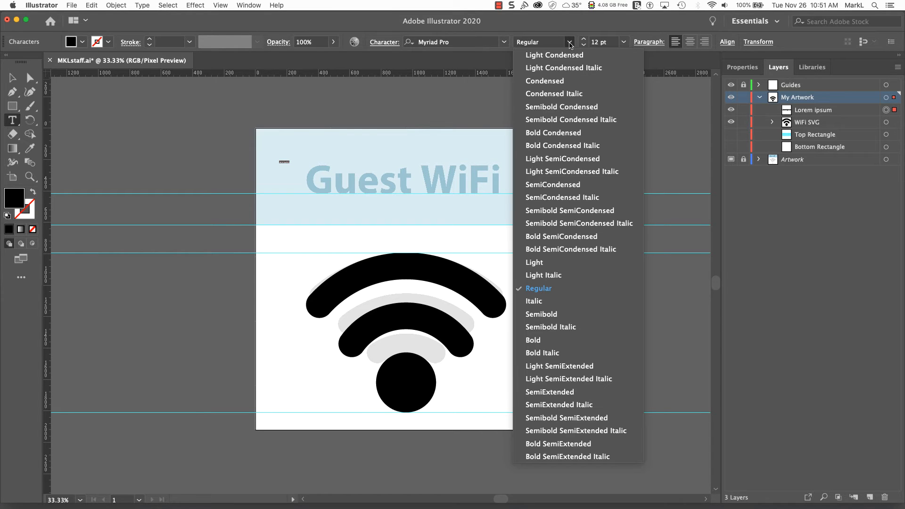
pyautogui.click(571, 340)
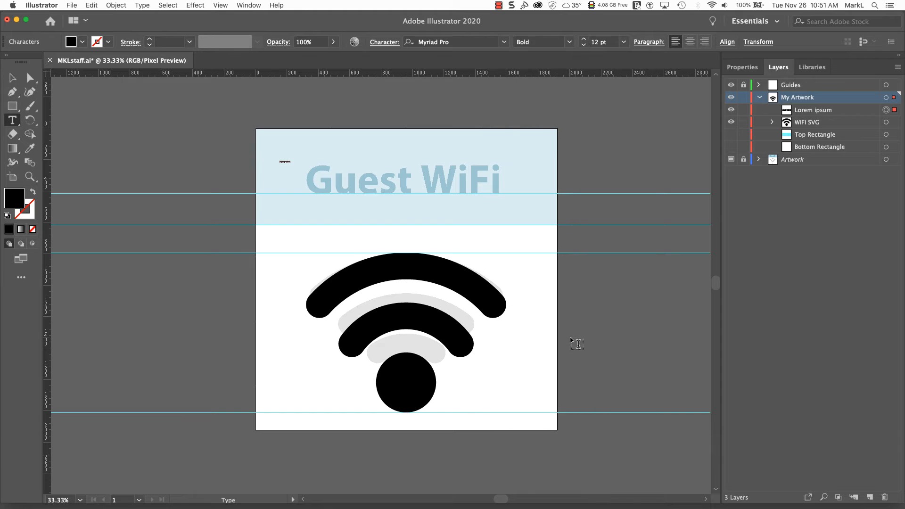
pyautogui.click(584, 42)
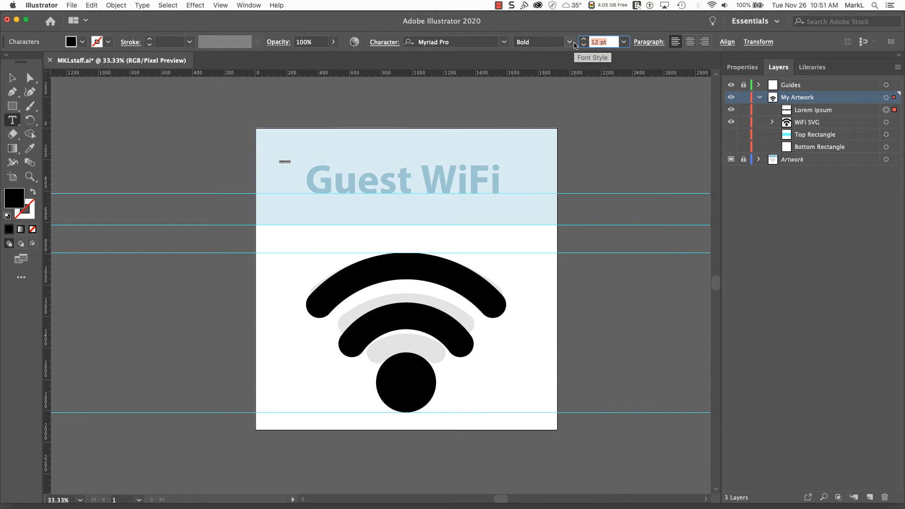
pyautogui.write('250')
pyautogui.press('Return')
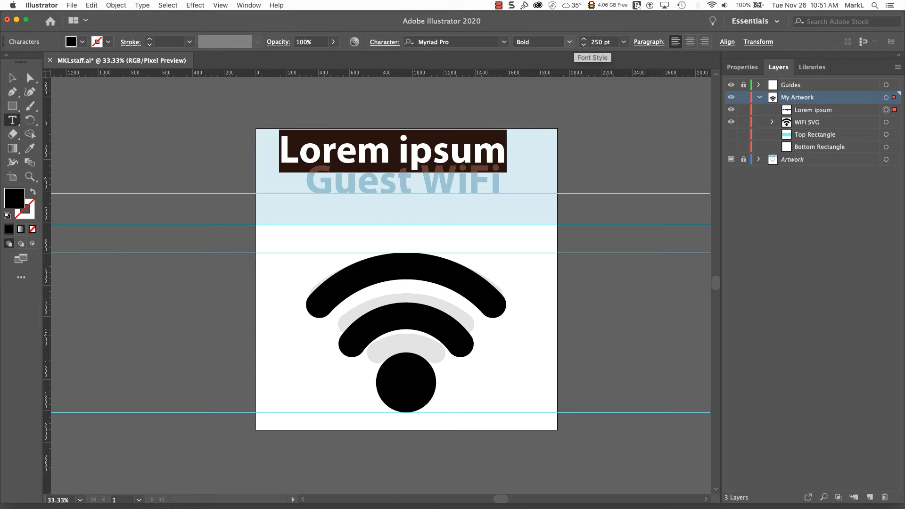
# - Move the placeholder text down onto the heading's baseline guide and replace its wording with Guest WiFi
pyautogui.click(13, 80)
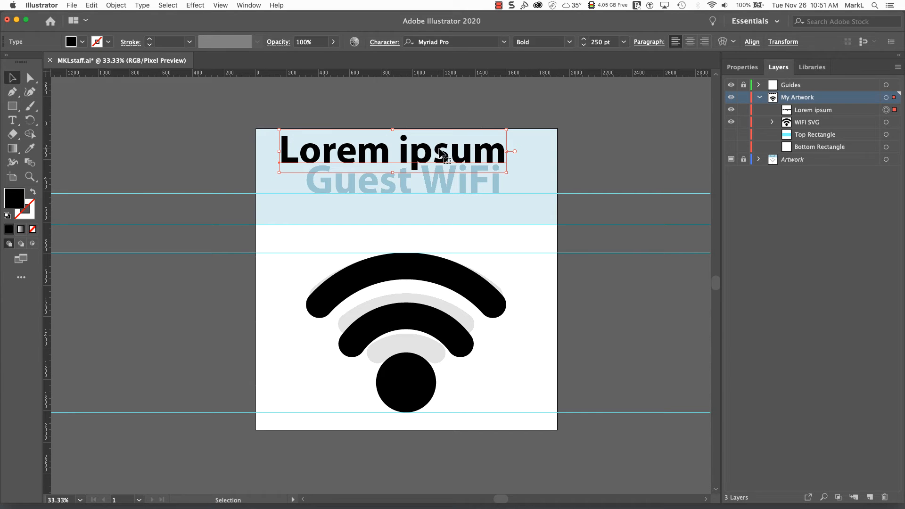
pyautogui.moveTo(428, 155); pyautogui.dragTo(449, 180)
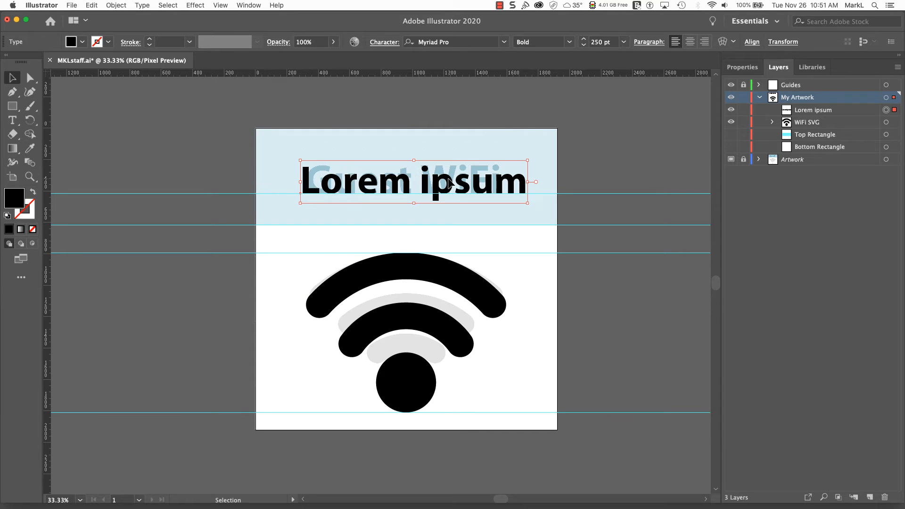
pyautogui.doubleClick(352, 185)
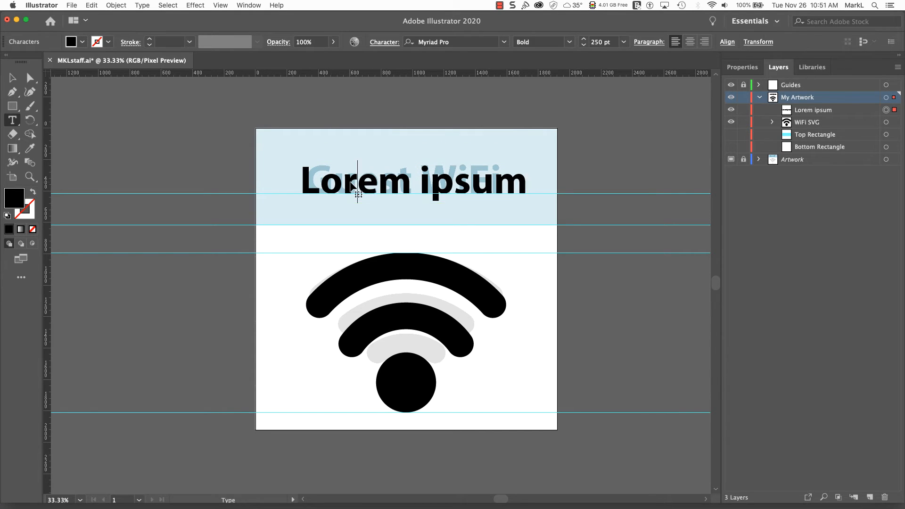
pyautogui.press('super+a')
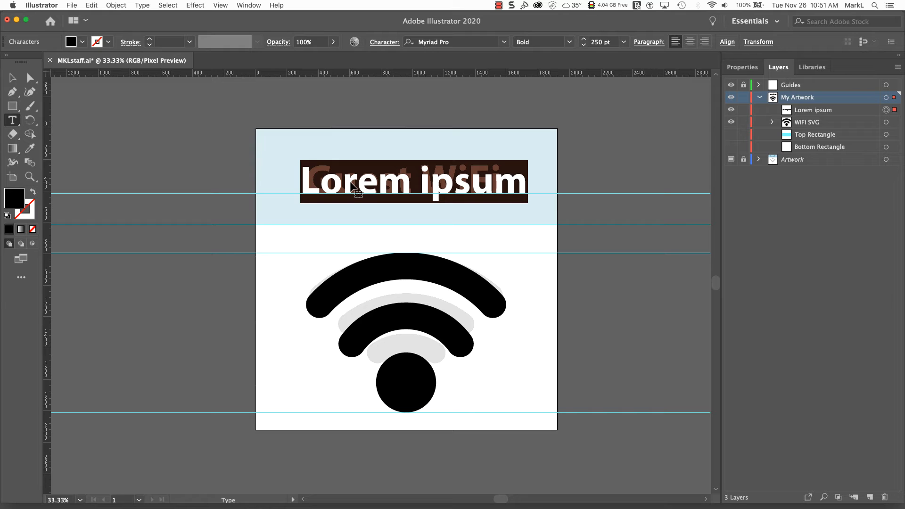
pyautogui.write('Gu')
pyautogui.write('es')
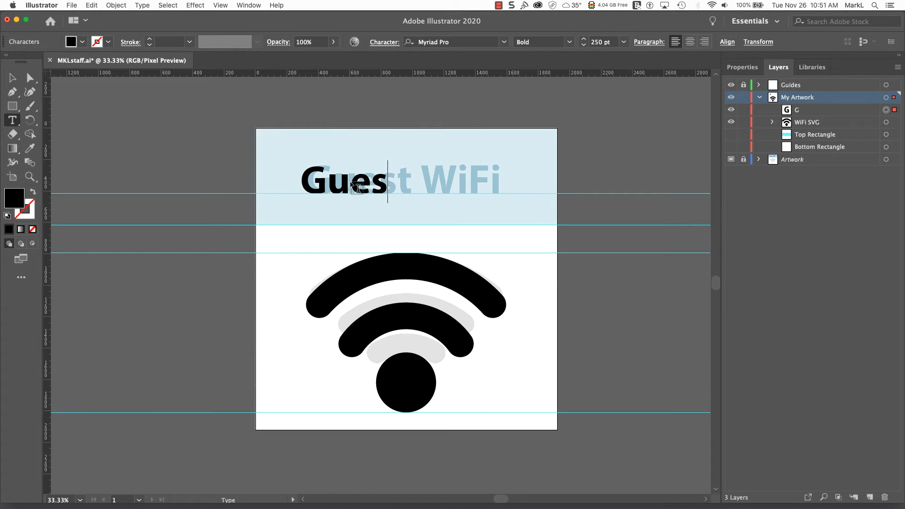
pyautogui.write('t W')
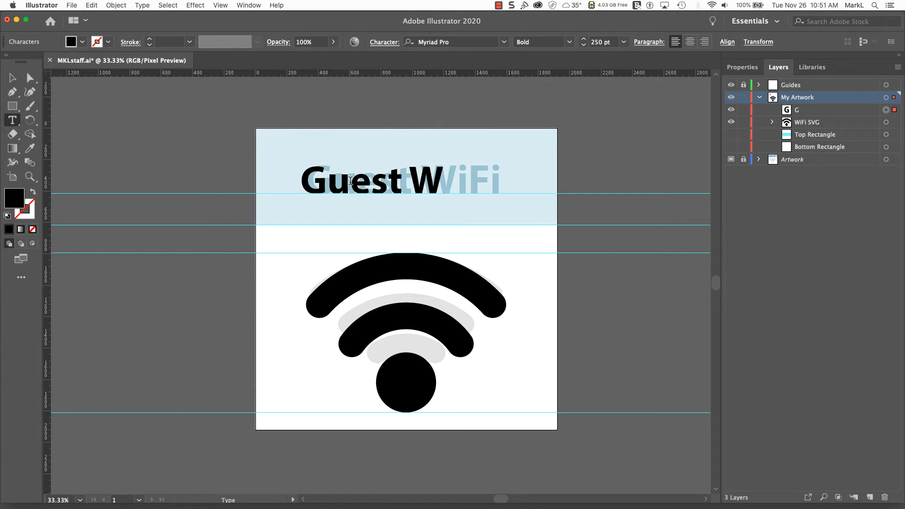
pyautogui.write('iFi')
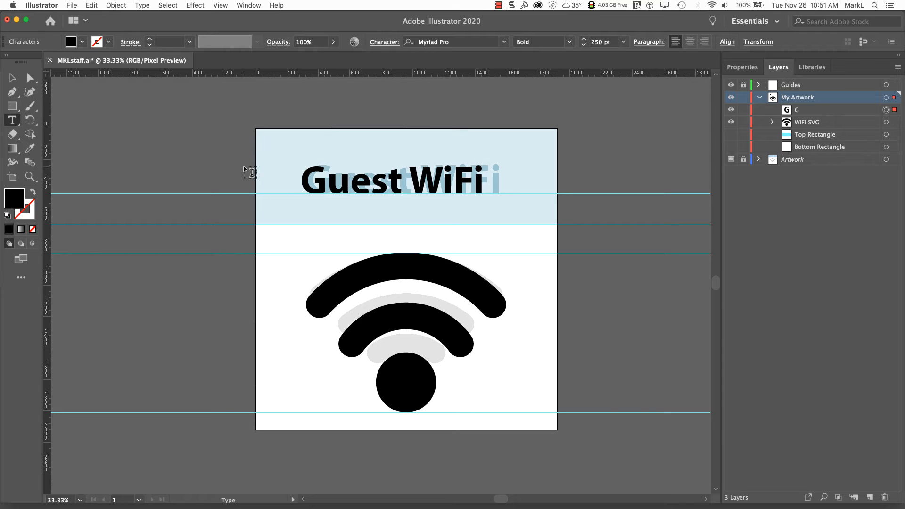
# - Center-align the Guest WiFi text and move it to the artboard's horizontal center over the template heading
pyautogui.click(12, 77)
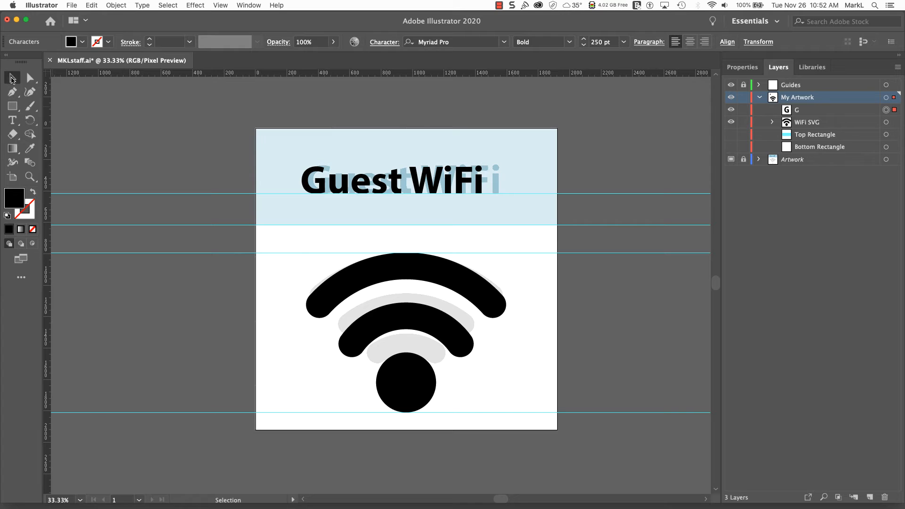
pyautogui.moveTo(358, 182)
pyautogui.mouseDown()
pyautogui.moveTo(365, 183)
pyautogui.moveTo(345, 180)
pyautogui.moveTo(361, 180)
pyautogui.mouseUp()
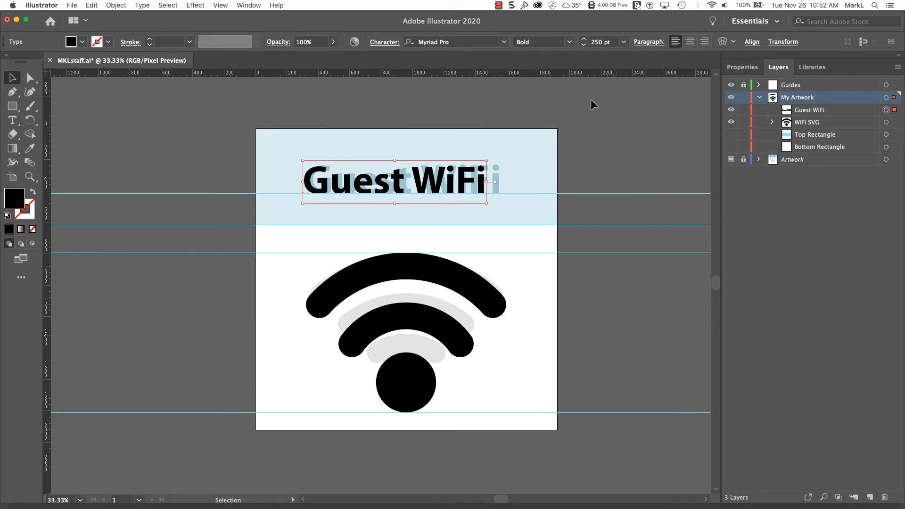
pyautogui.click(690, 44)
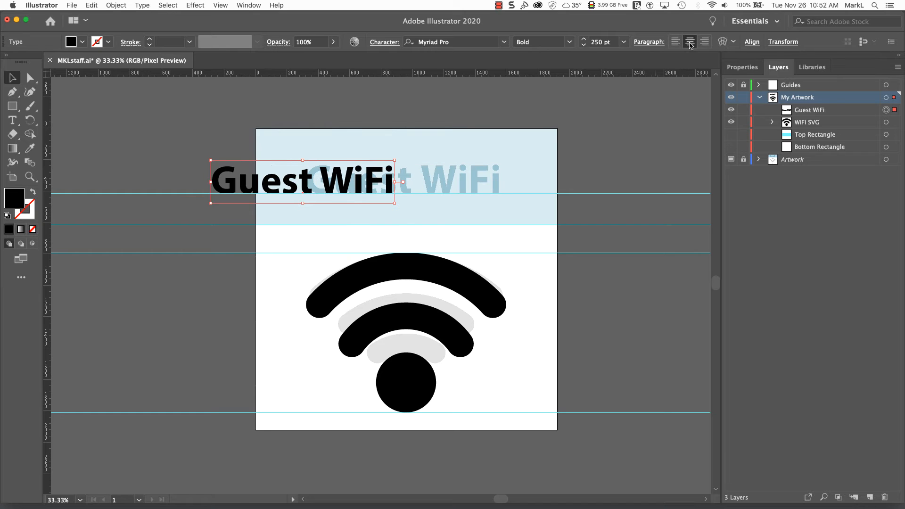
pyautogui.moveTo(329, 179); pyautogui.dragTo(435, 176)
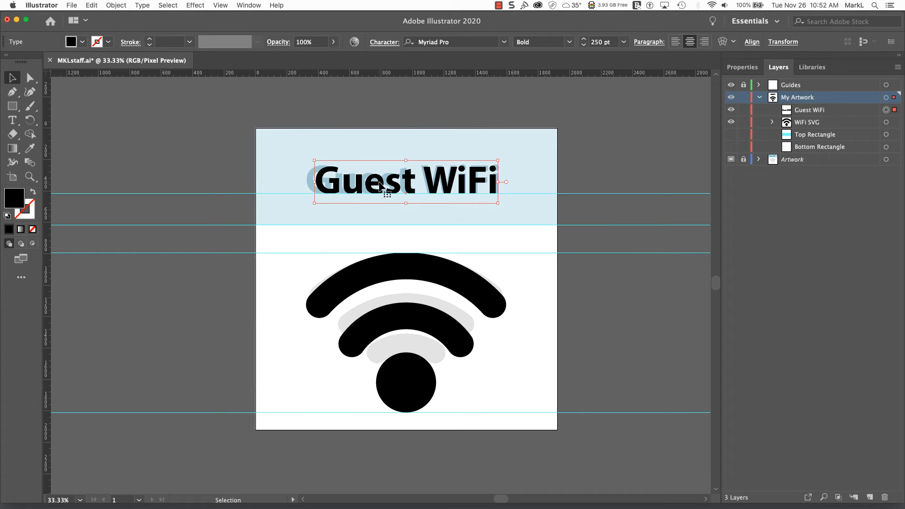
# - Select all of the Guest WiFi heading text and set its tracking to 30
pyautogui.doubleClick(403, 186)
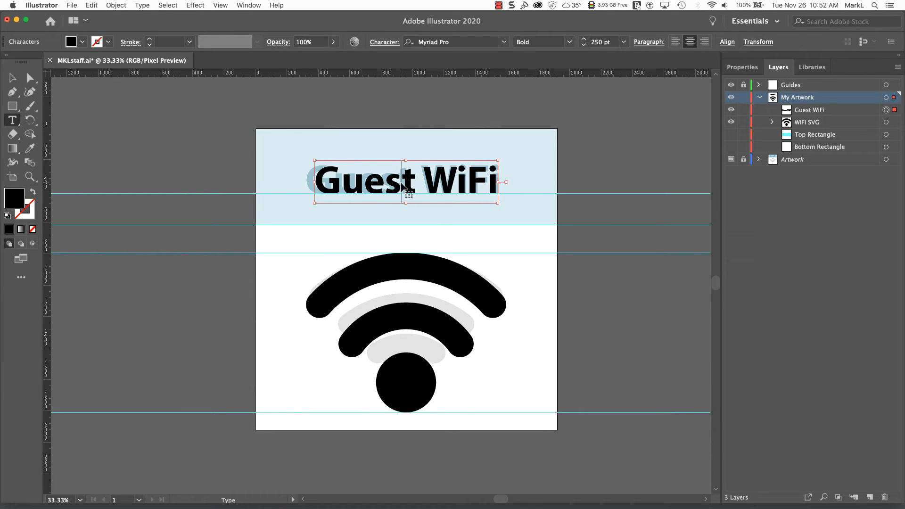
pyautogui.press('super+a')
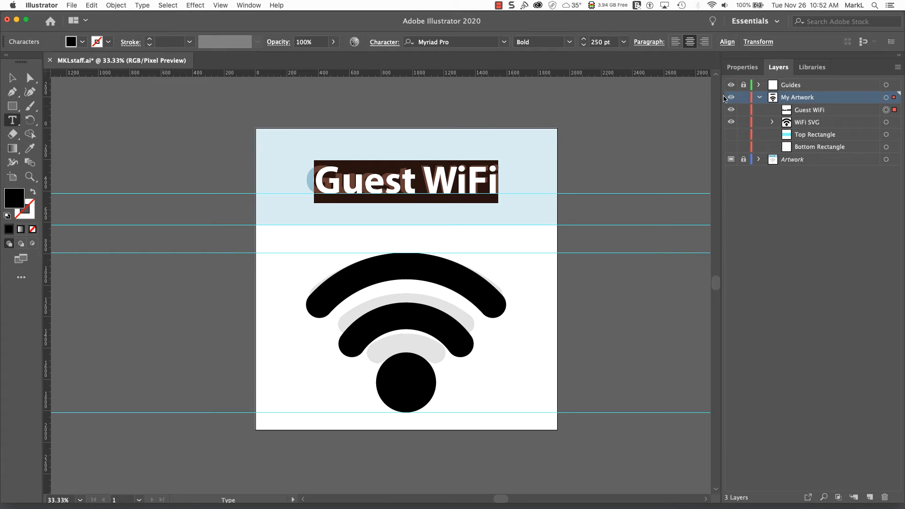
pyautogui.click(743, 67)
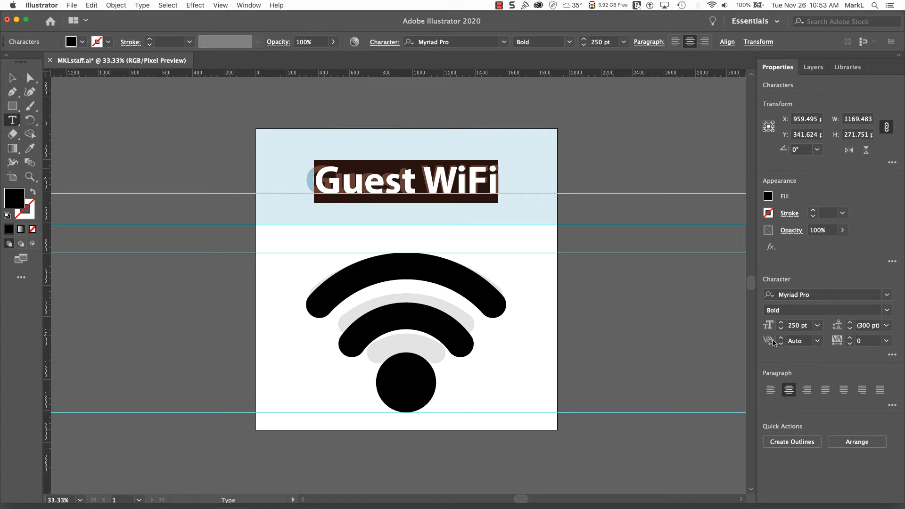
pyautogui.click(850, 339)
pyautogui.click(851, 339)
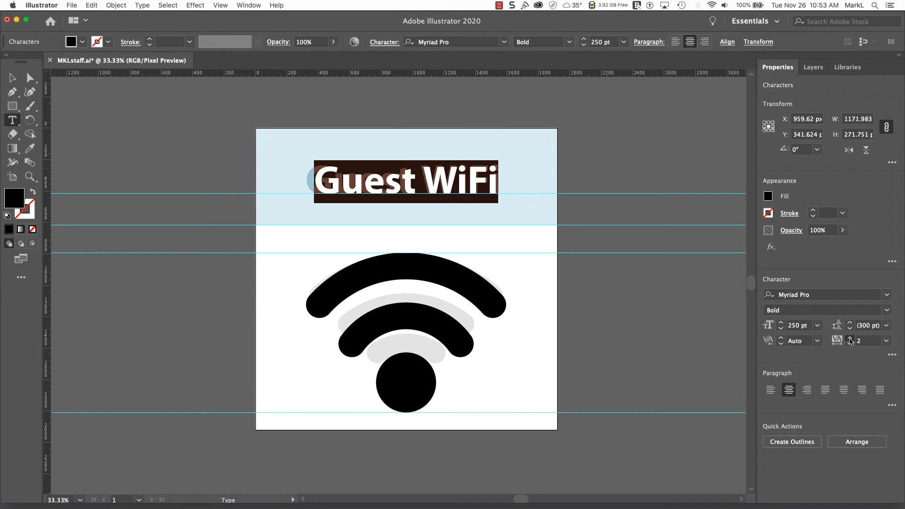
pyautogui.click(851, 338)
pyautogui.click(851, 338)
pyautogui.click(851, 338)
pyautogui.click(851, 338)
pyautogui.click(851, 339)
pyautogui.click(851, 338)
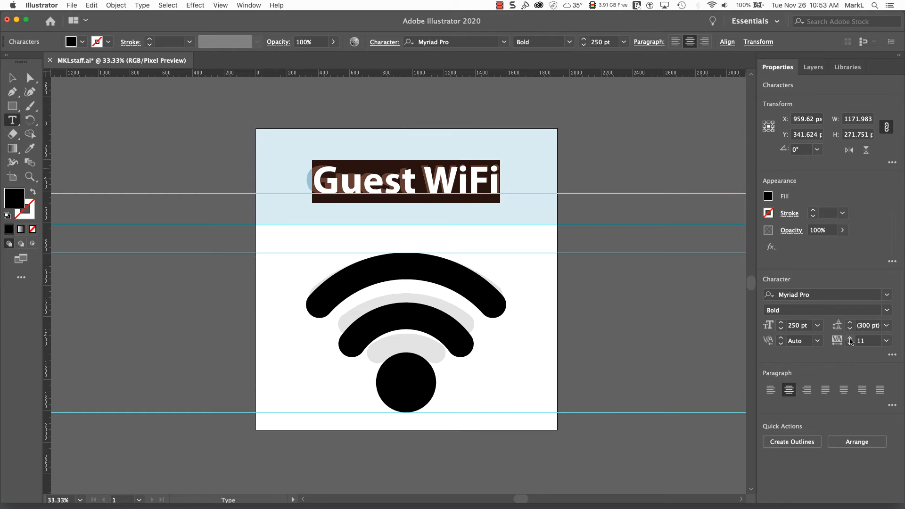
pyautogui.click(850, 338)
pyautogui.click(851, 339)
pyautogui.click(850, 339)
pyautogui.click(850, 338)
pyautogui.click(851, 338)
pyautogui.click(851, 339)
pyautogui.click(850, 339)
pyautogui.click(850, 338)
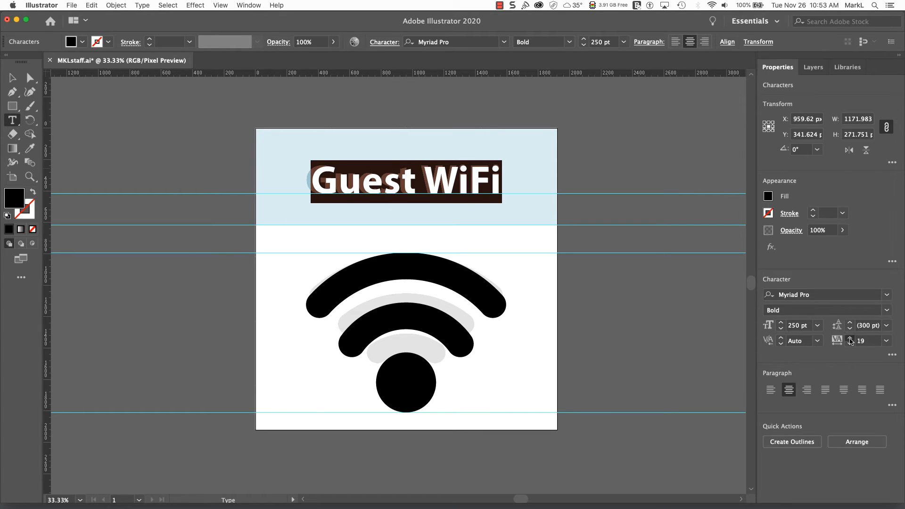
pyautogui.click(851, 339)
pyautogui.click(851, 338)
pyautogui.click(851, 338)
pyautogui.click(851, 338)
pyautogui.click(851, 339)
pyautogui.click(850, 338)
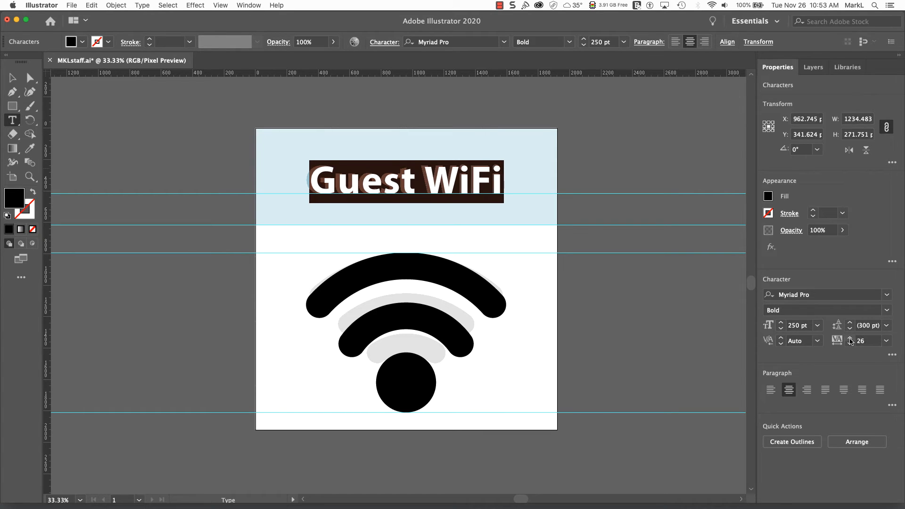
pyautogui.click(850, 339)
pyautogui.click(850, 338)
pyautogui.click(851, 338)
pyautogui.click(851, 339)
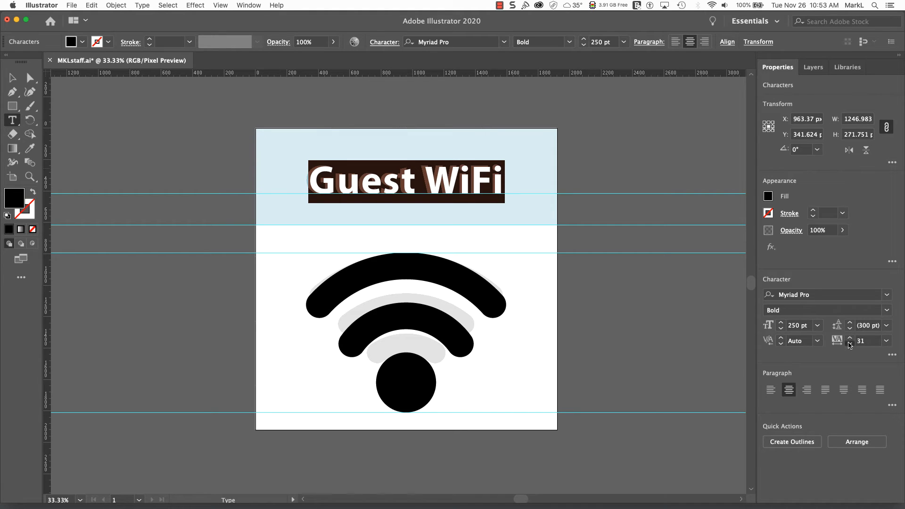
pyautogui.click(850, 343)
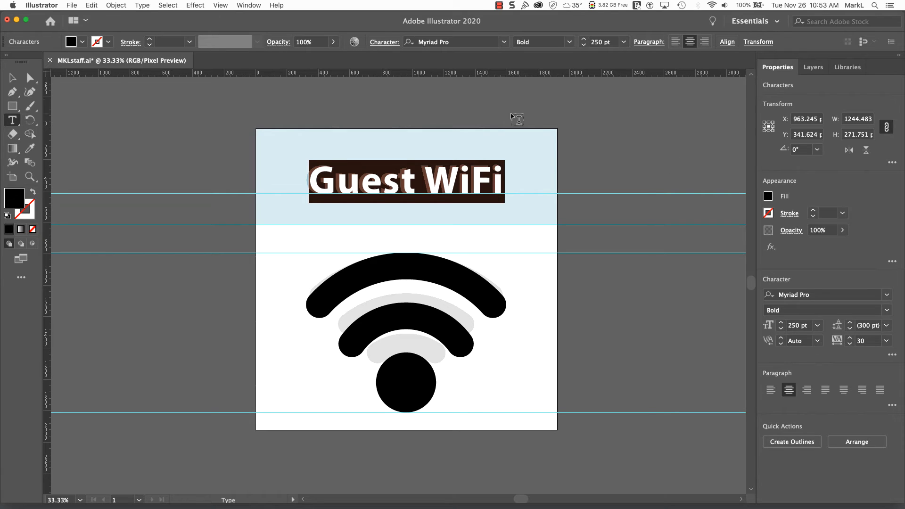
pyautogui.click(12, 78)
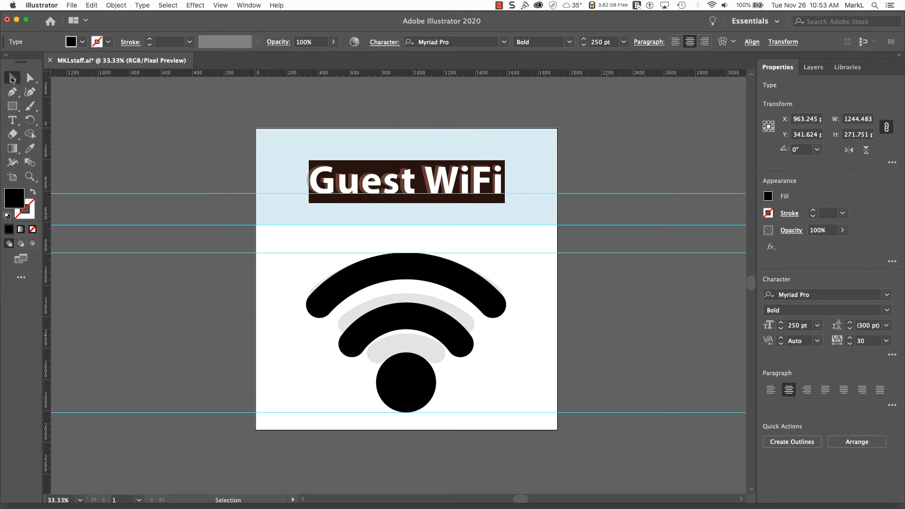
# - Hide the Guides and Artwork template layers, show the Top Rectangle, and deselect the heading text
pyautogui.click(814, 68)
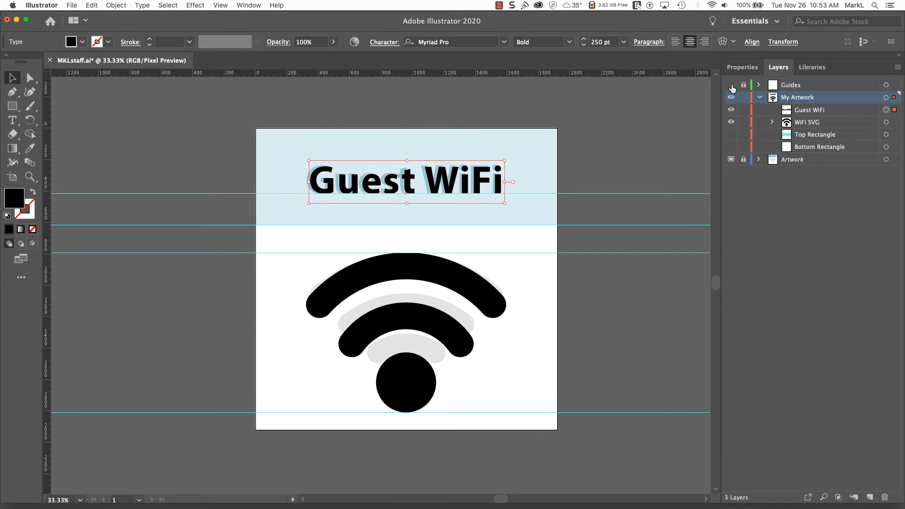
pyautogui.click(731, 86)
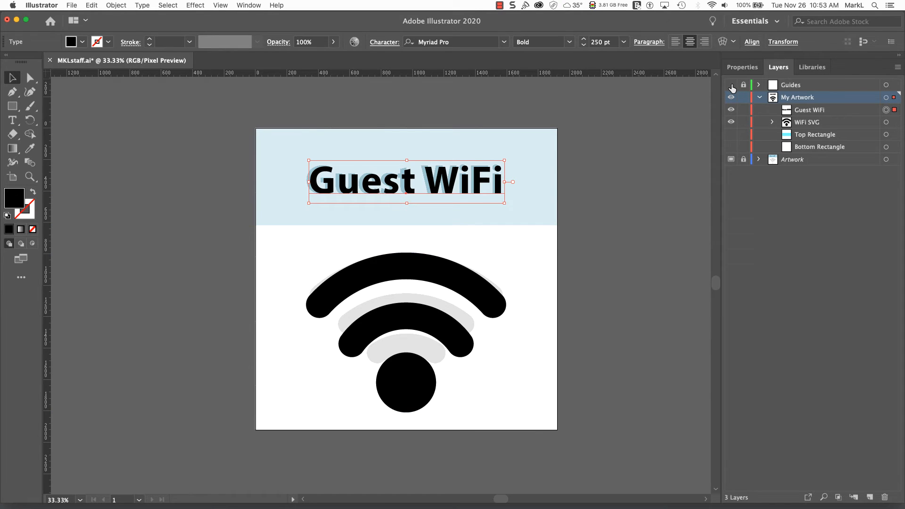
pyautogui.click(731, 160)
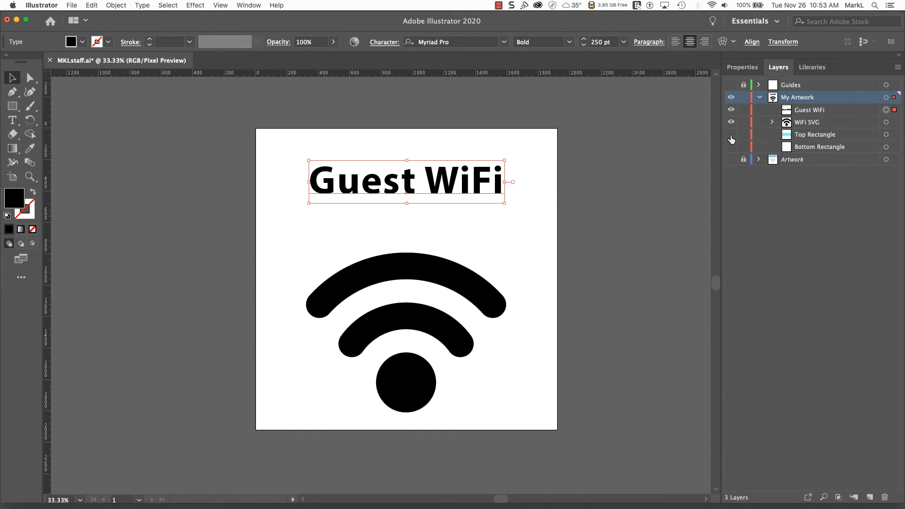
pyautogui.click(731, 135)
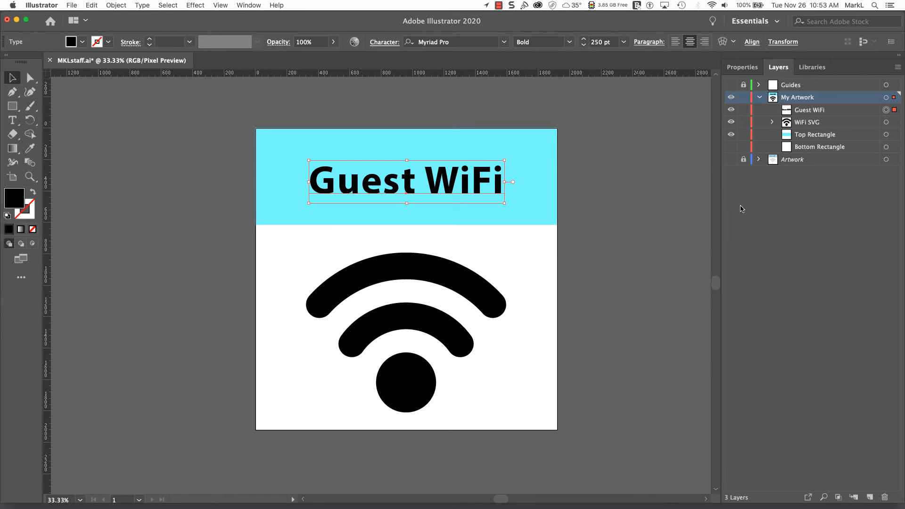
pyautogui.click(666, 188)
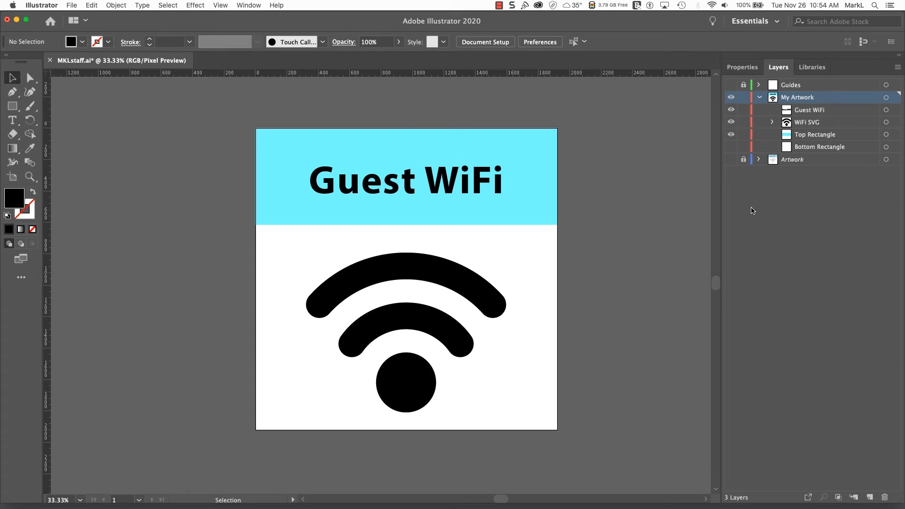
# - Save the document under the name mkl guest wifi in Adobe Illustrator format, keeping the Illustrator 2020 version options
pyautogui.press('super+shift+s')
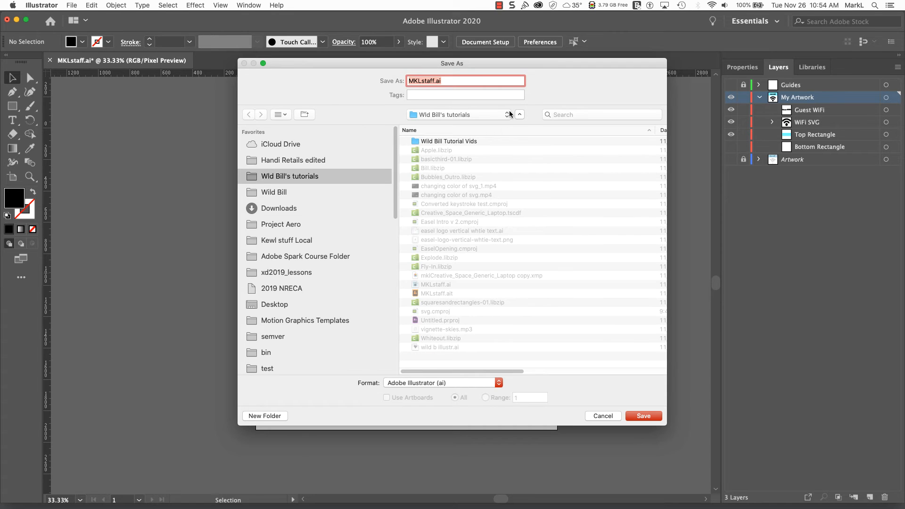
pyautogui.write('mkl guest wifi')
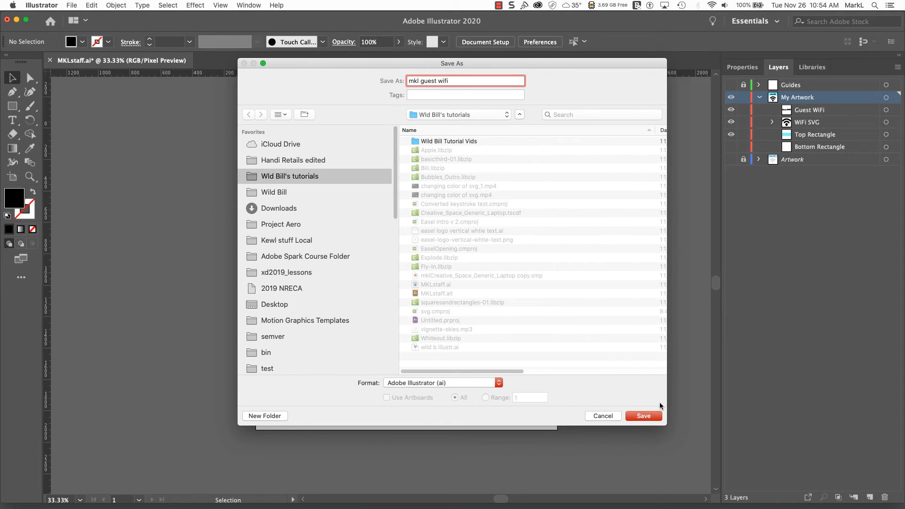
pyautogui.click(644, 415)
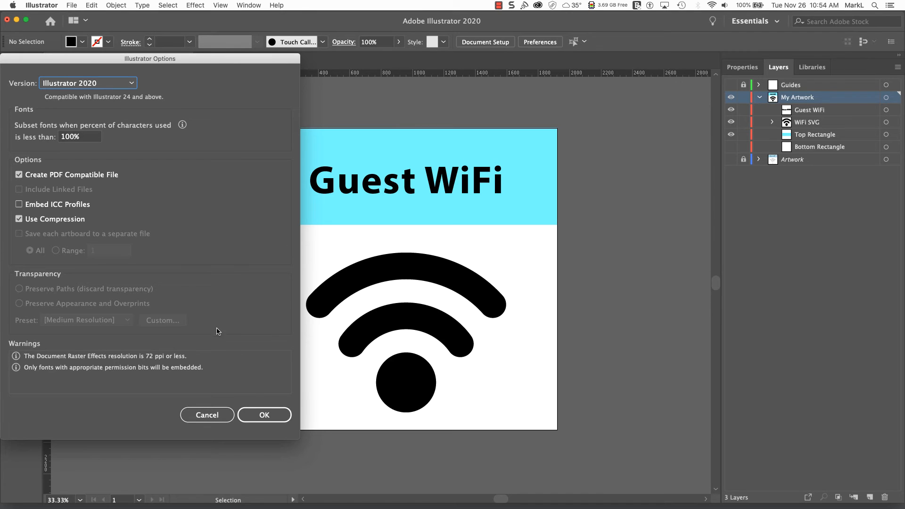
pyautogui.click(262, 414)
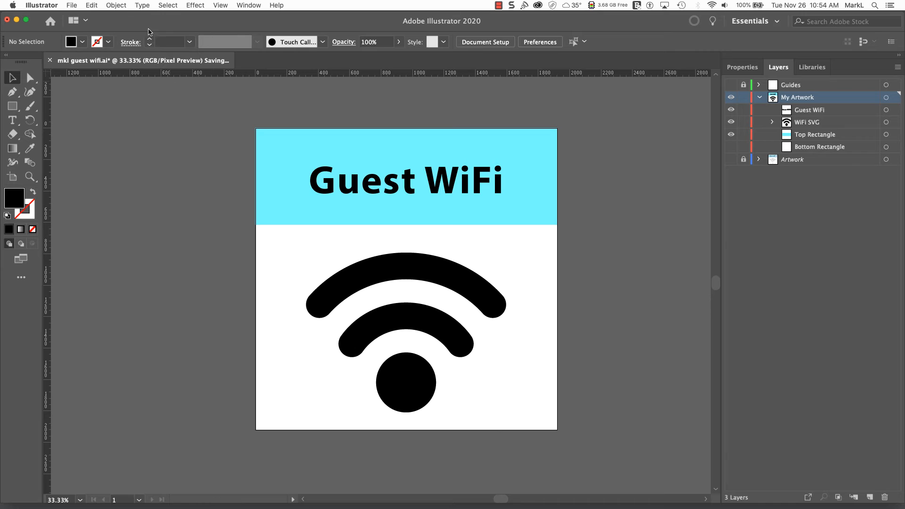
# - Start a Save for Web (Legacy) export of the sign and fit the whole artwork in the preview
pyautogui.click(73, 5)
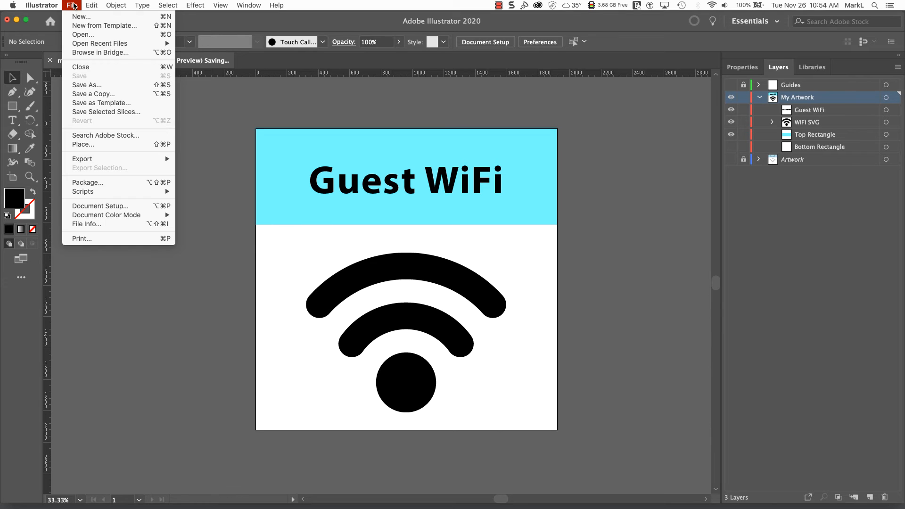
pyautogui.moveTo(155, 159)
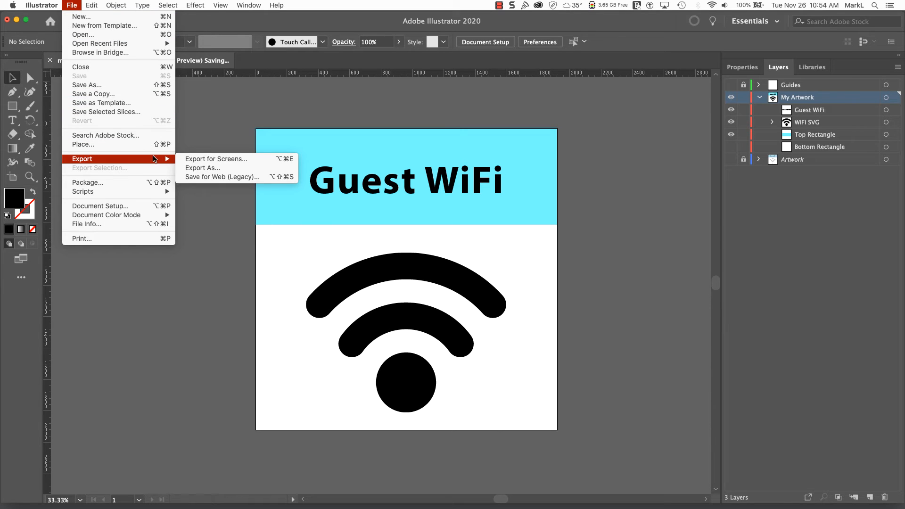
pyautogui.click(241, 178)
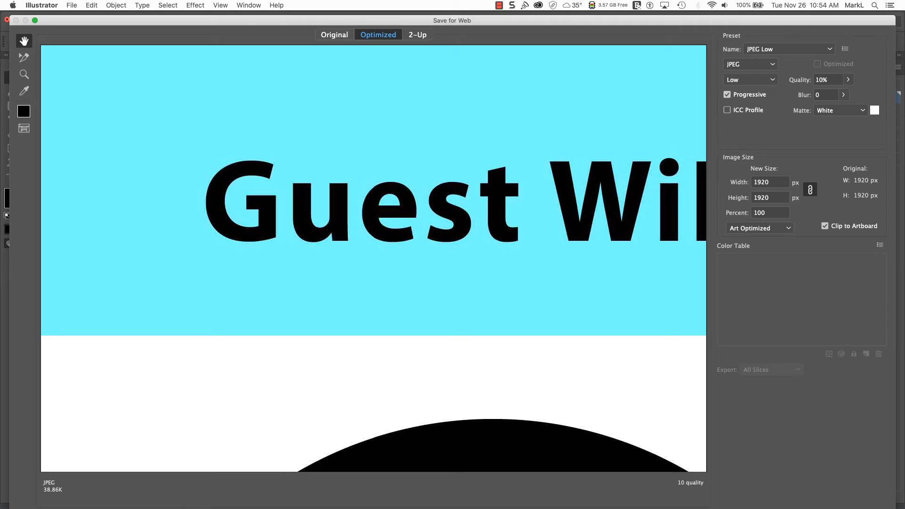
pyautogui.click(107, 508)
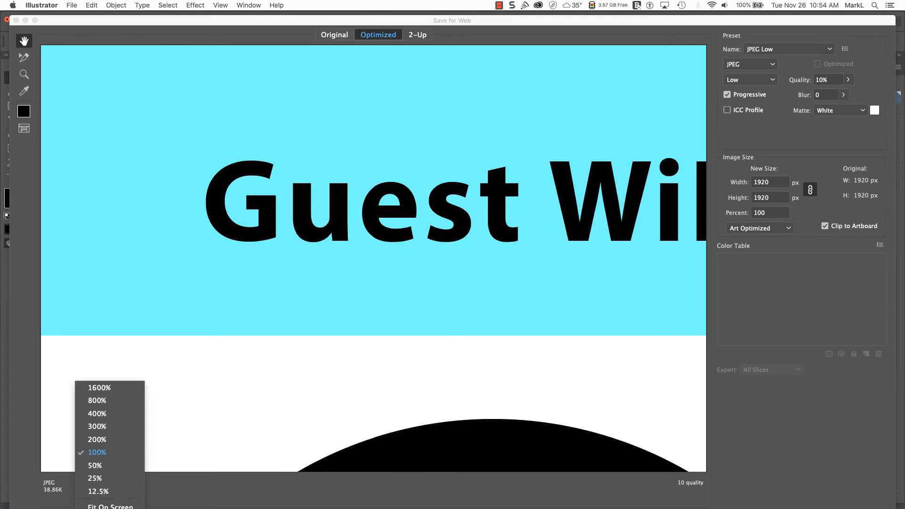
pyautogui.click(90, 506)
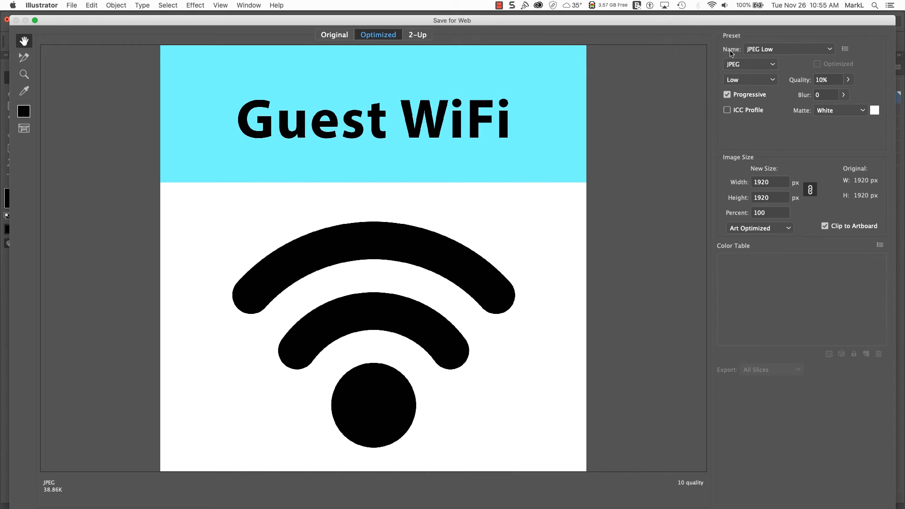
# - Try the JPEG High export preset for comparison and switch back to JPEG Low
pyautogui.click(830, 50)
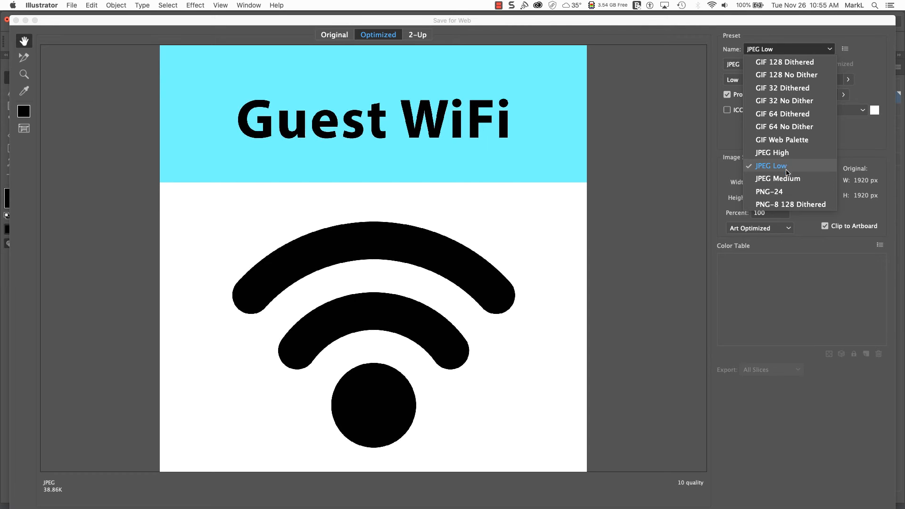
pyautogui.click(781, 155)
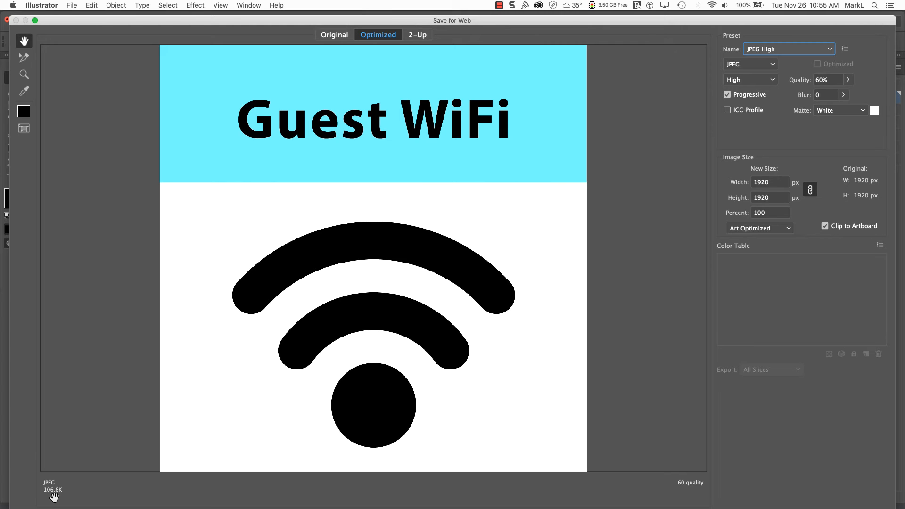
pyautogui.click(805, 52)
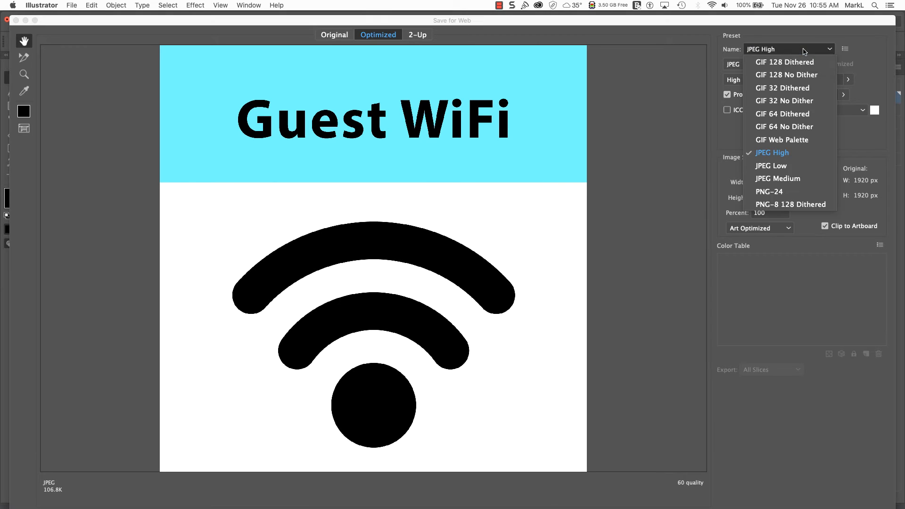
pyautogui.click(792, 167)
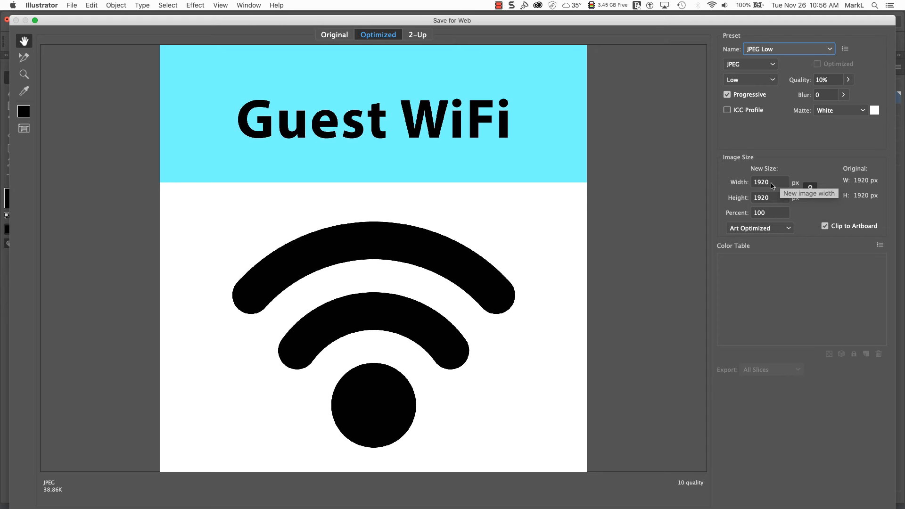
# - Set the exported image's width to 200 px with its proportions linked
pyautogui.doubleClick(771, 185)
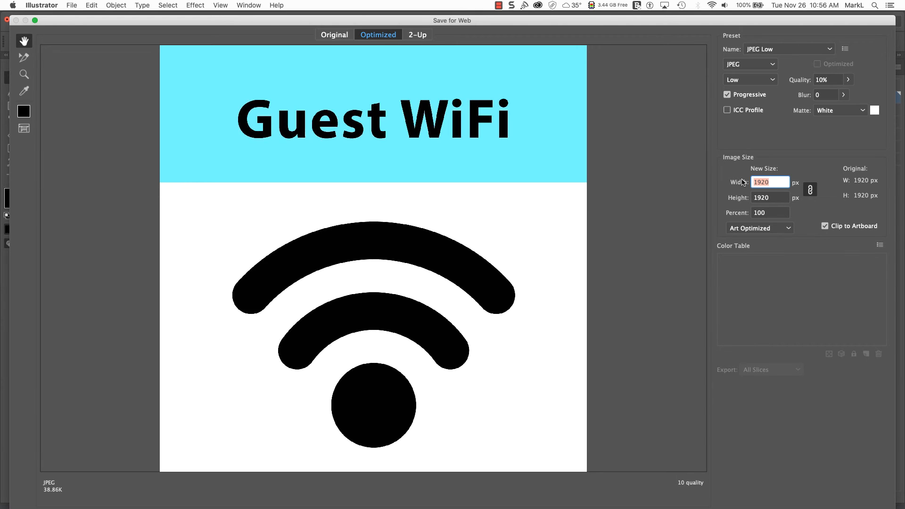
pyautogui.write('200')
pyautogui.click(768, 195)
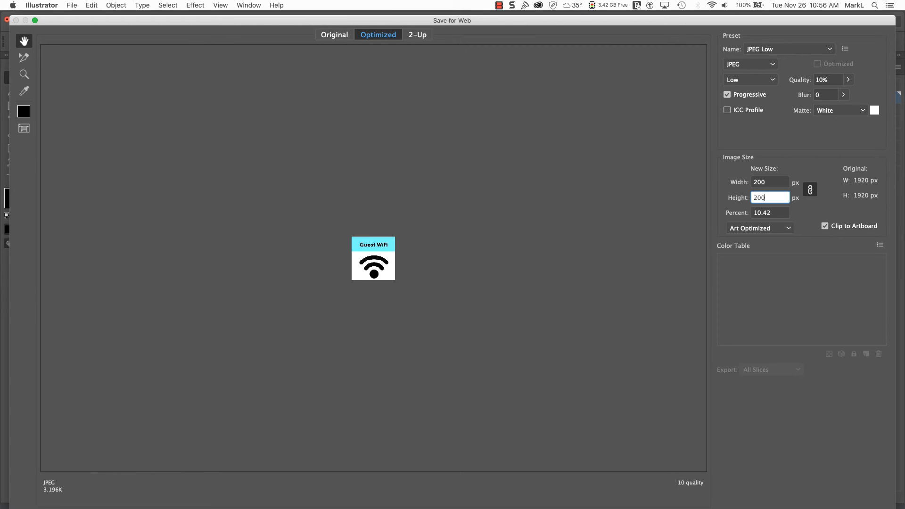
# - Preview the optimized JPEG in Firefox, examine its size and settings, and quit Firefox to return to the export
pyautogui.click(40, 508)
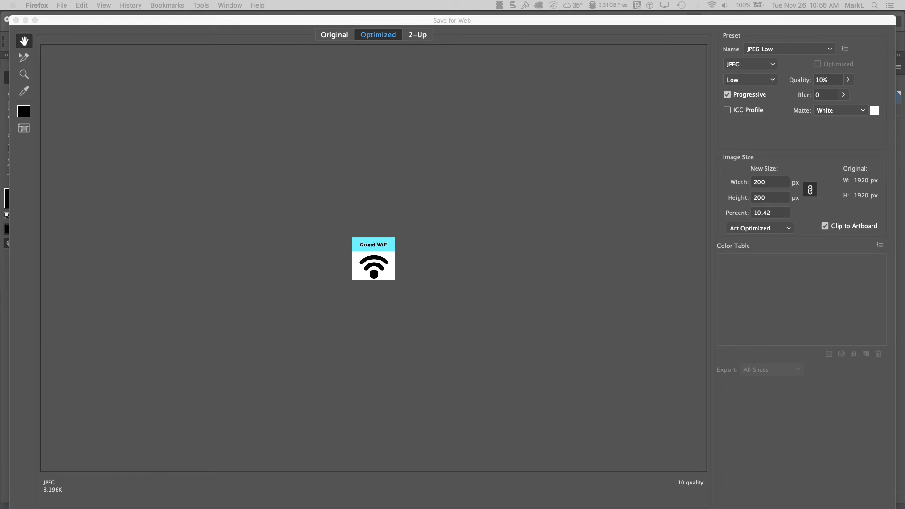
pyautogui.moveTo(904, 82); pyautogui.dragTo(204, 33)
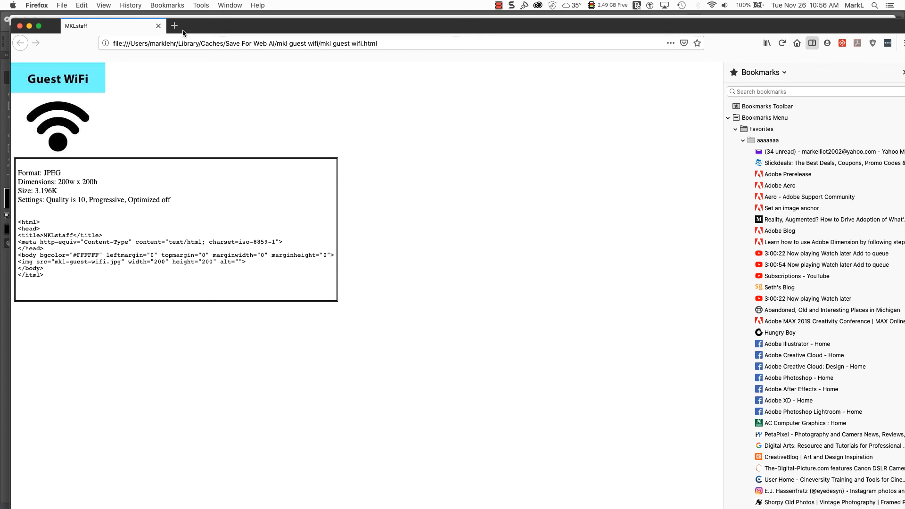
pyautogui.click(29, 5)
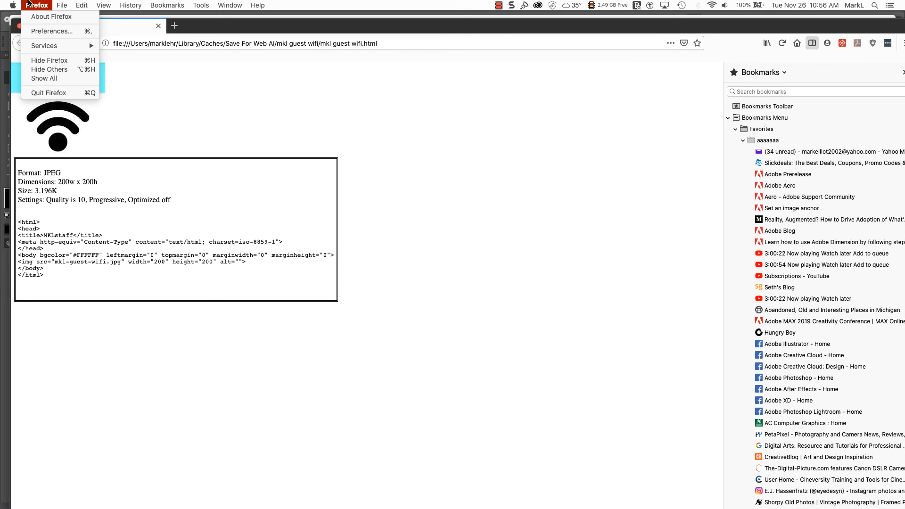
pyautogui.click(53, 93)
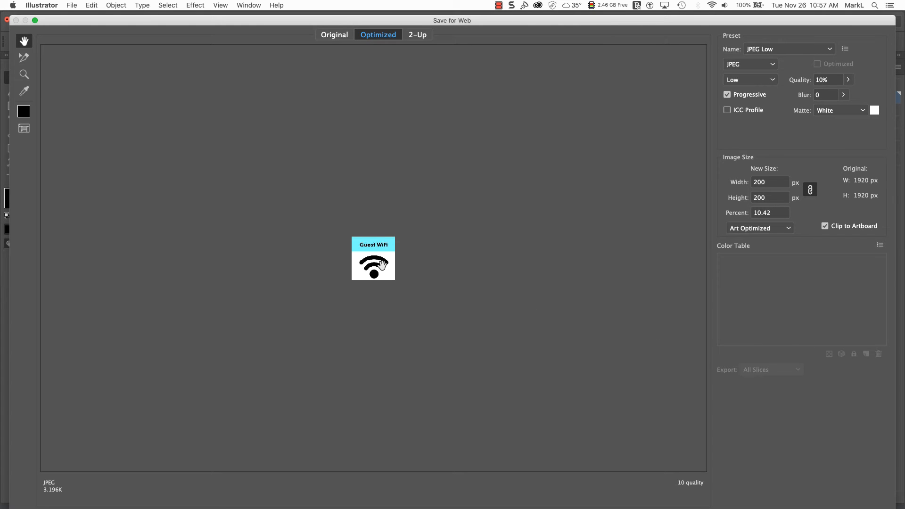
# - View the optimized preview at 100% and save the export in the Wild Bill folder as mkl-guest-wifi_200_low.jpg
pyautogui.click(99, 508)
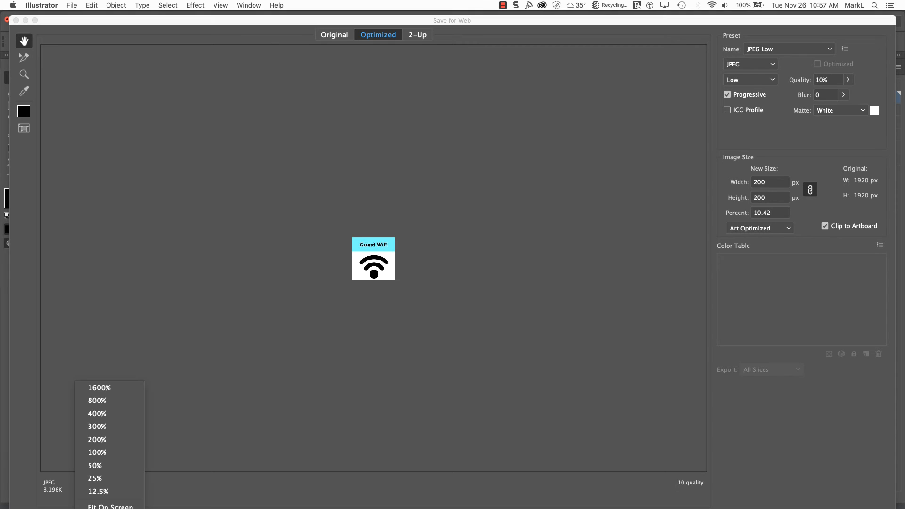
pyautogui.click(105, 454)
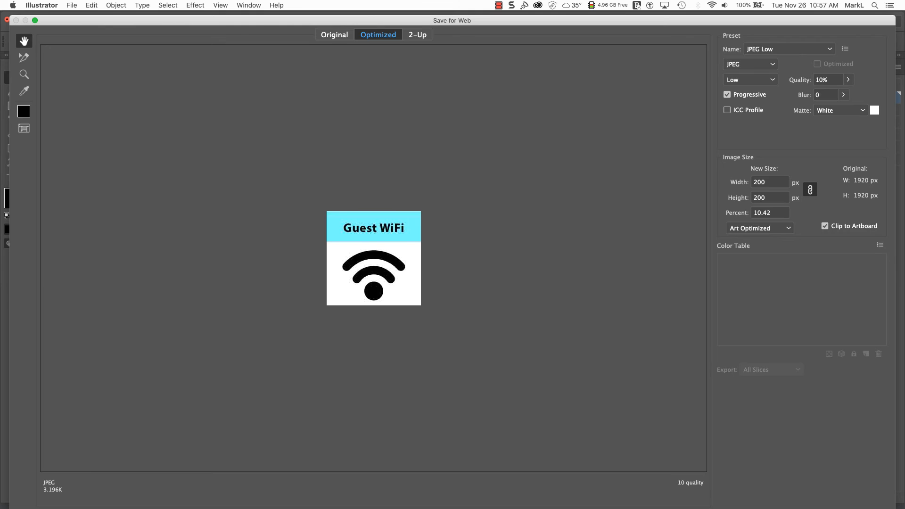
pyautogui.click(783, 508)
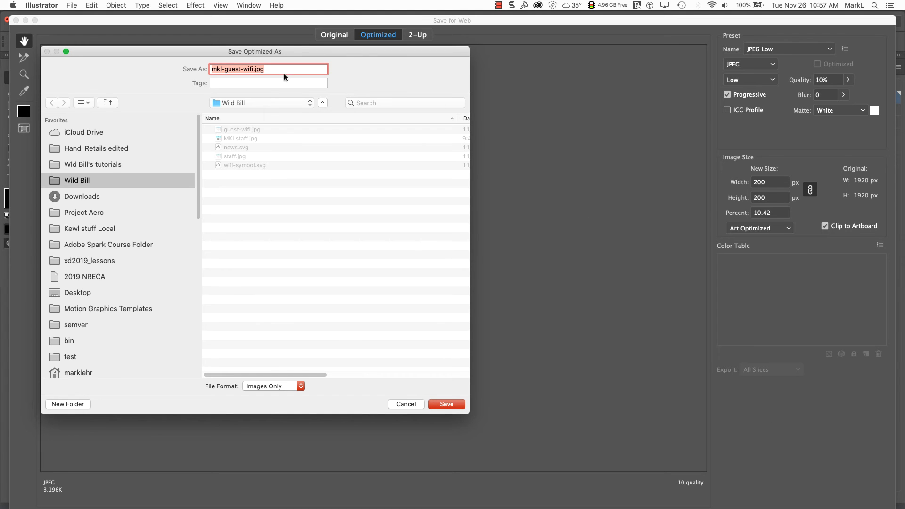
pyautogui.click(253, 69)
pyautogui.write('_200')
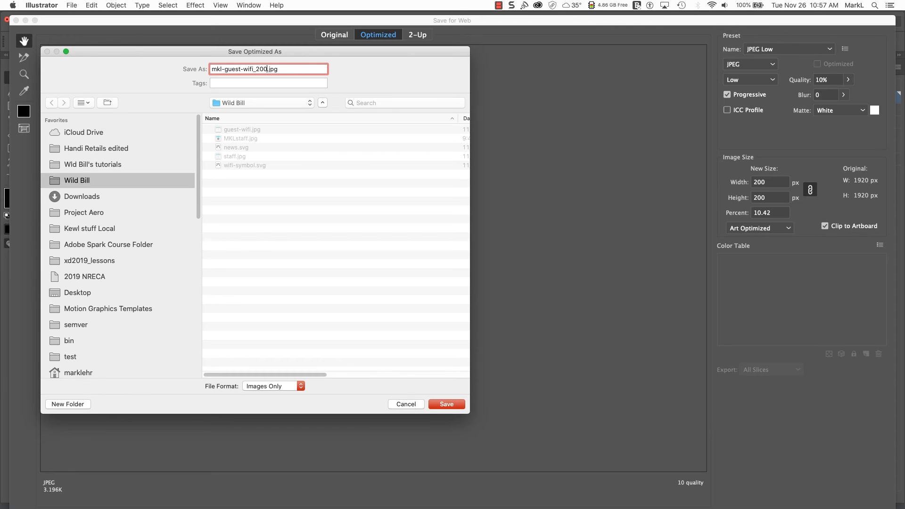
pyautogui.write('_low')
pyautogui.click(448, 404)
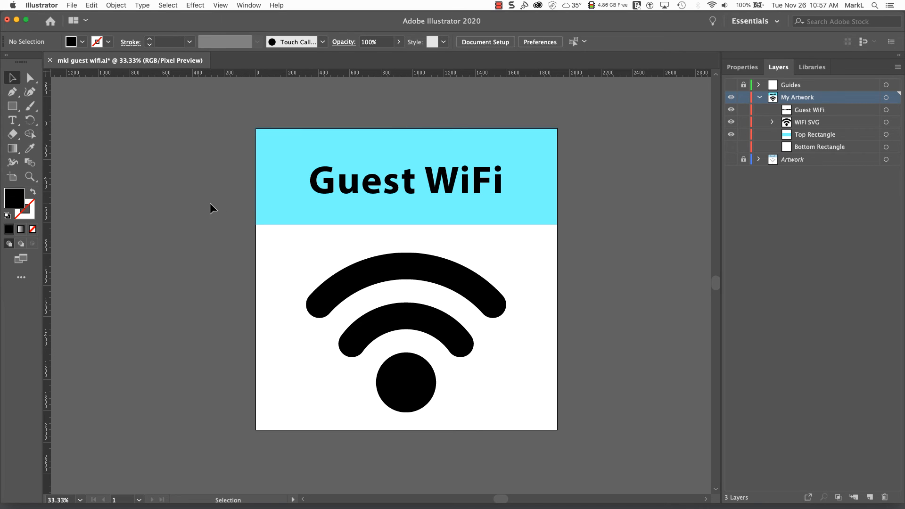
# - Replace the sign's heading text with "Guest Services"
pyautogui.doubleClick(415, 193)
pyautogui.press('super+a')
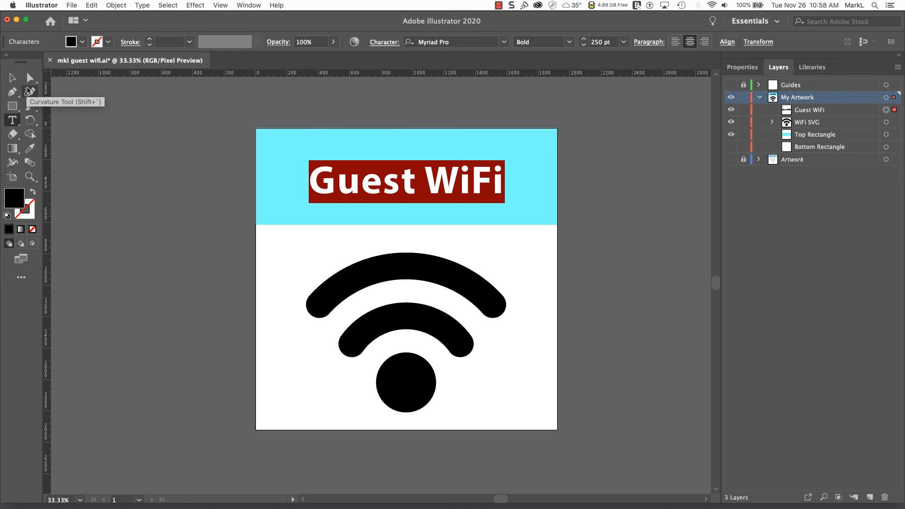
pyautogui.write('Guest ')
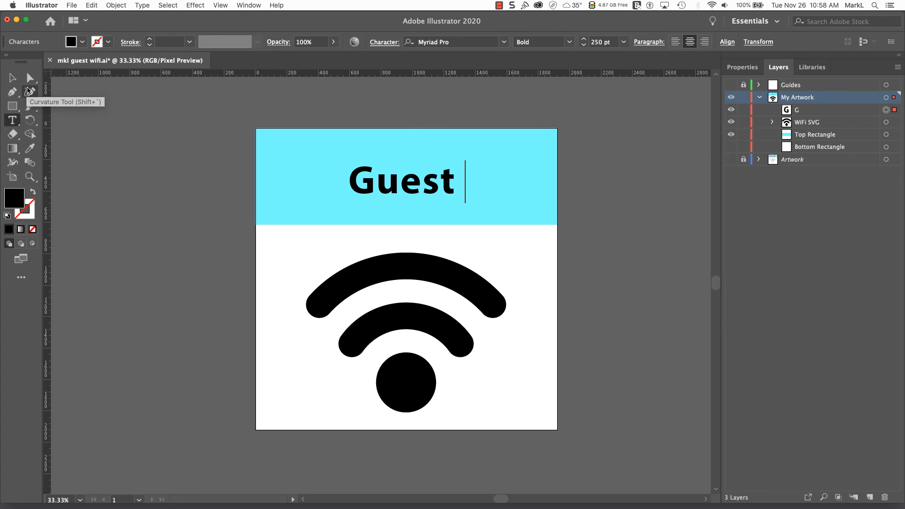
pyautogui.write('Servi')
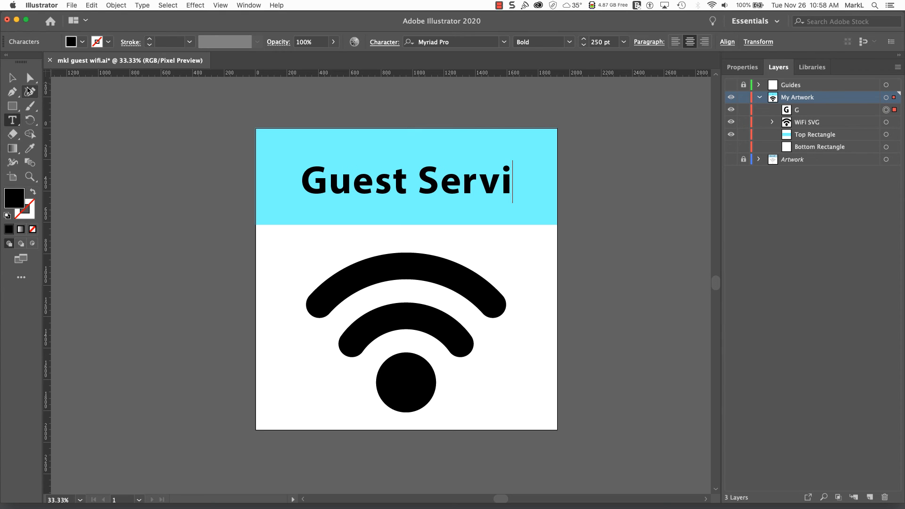
pyautogui.write('ces')
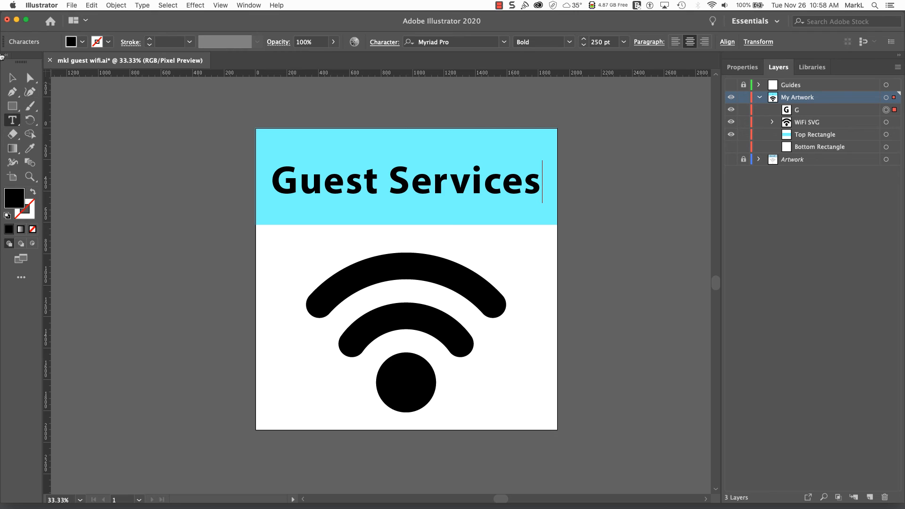
pyautogui.press('Escape')
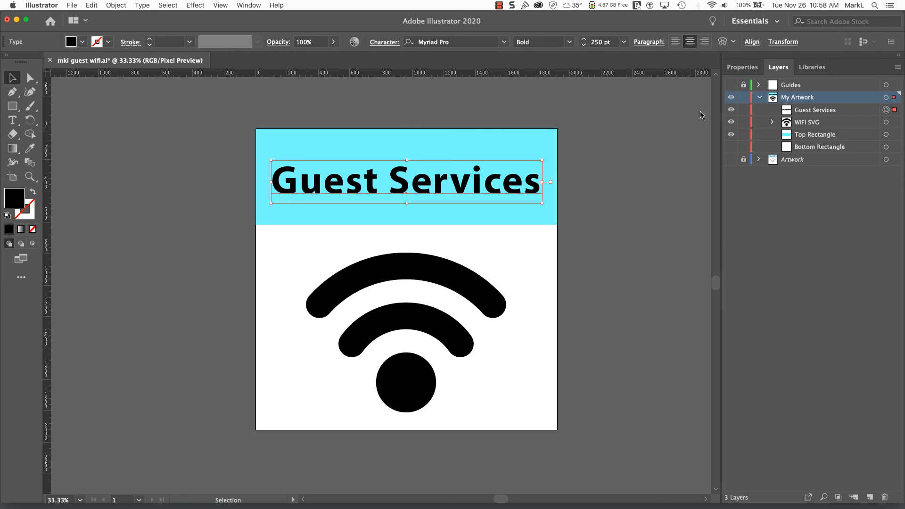
# - Show the Guides layer and delete the WiFi symbol from the white area of the sign
pyautogui.click(729, 86)
pyautogui.click(490, 292)
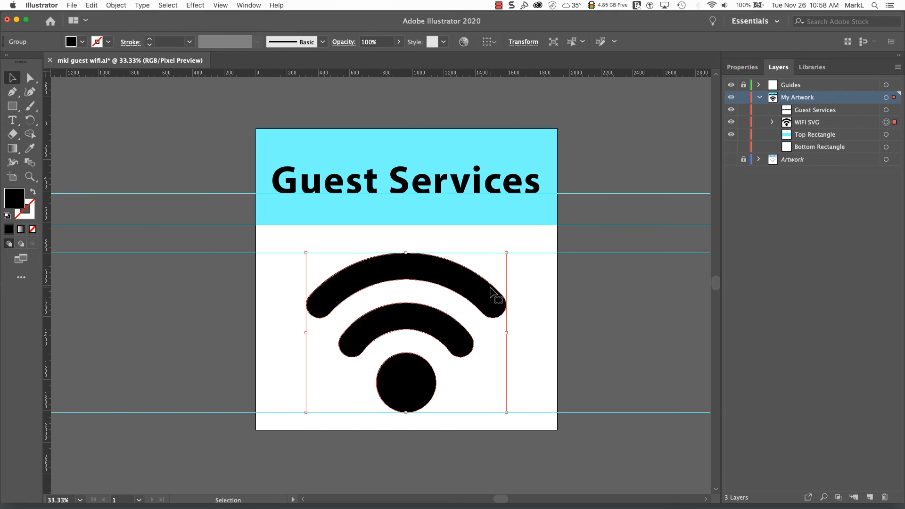
pyautogui.press('Delete')
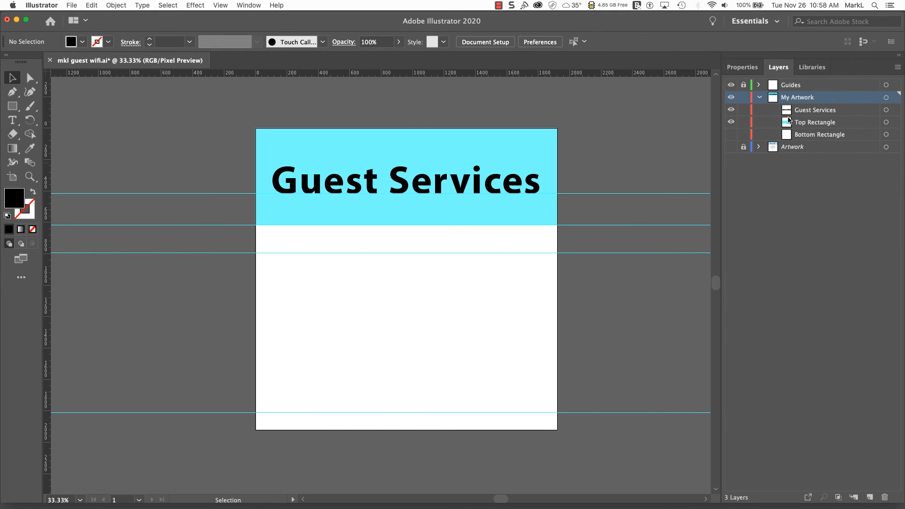
# - Place news.svg about 1017 px high between the two lower guides and center it horizontally on the artboard
pyautogui.click(72, 5)
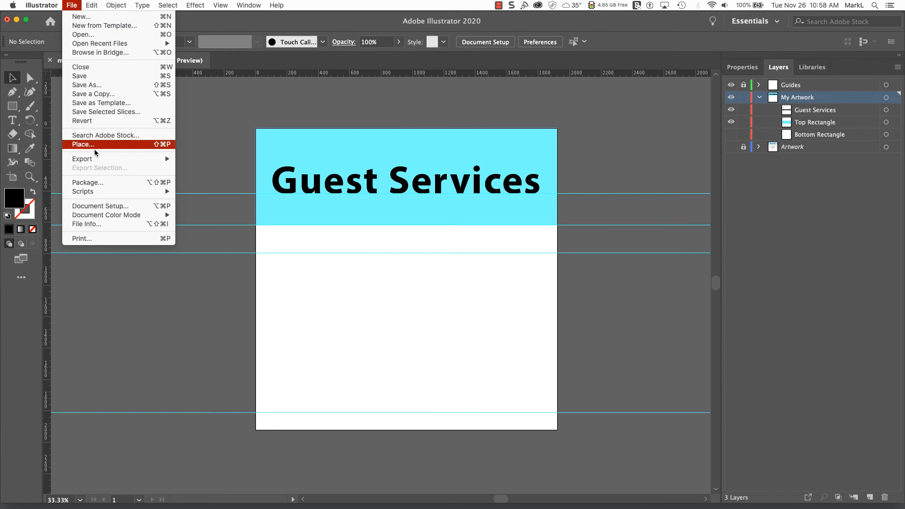
pyautogui.click(83, 144)
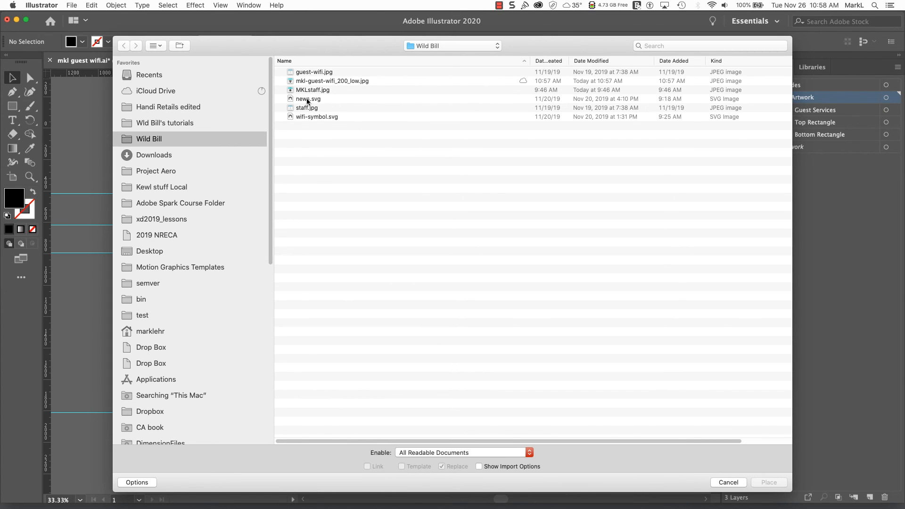
pyautogui.doubleClick(307, 101)
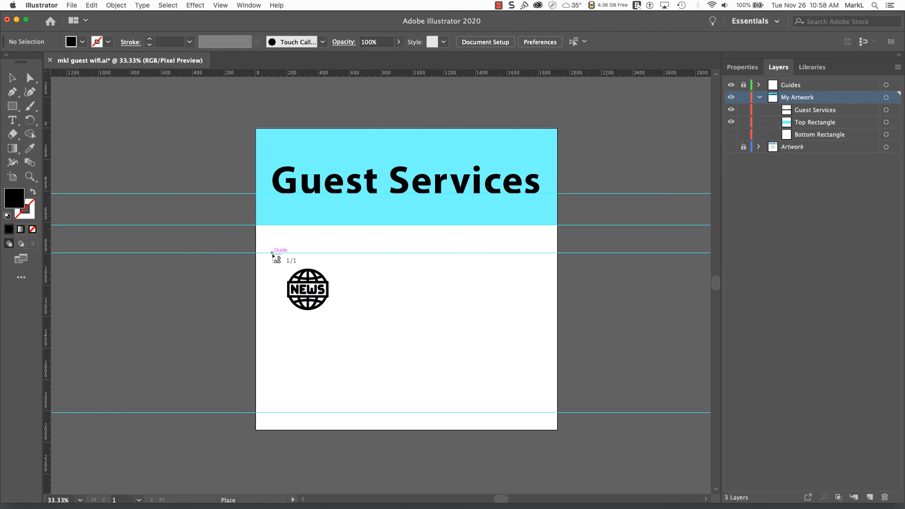
pyautogui.moveTo(272, 253); pyautogui.dragTo(481, 413)
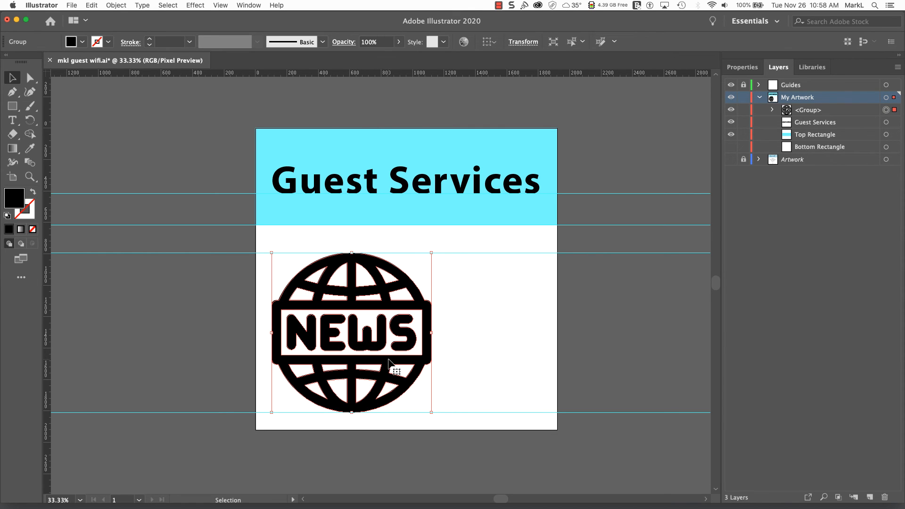
pyautogui.moveTo(391, 359); pyautogui.dragTo(443, 360)
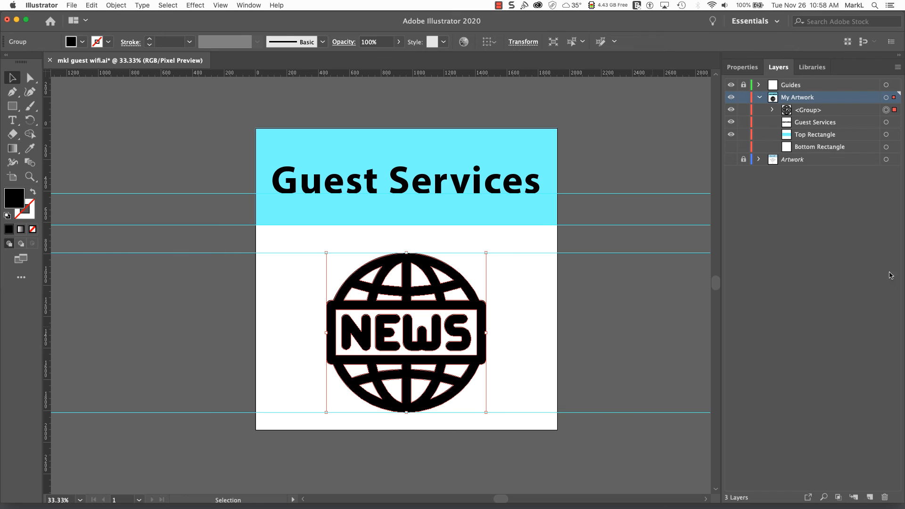
# - Rename the placed news symbol's group as News_globe_svg
pyautogui.click(819, 279)
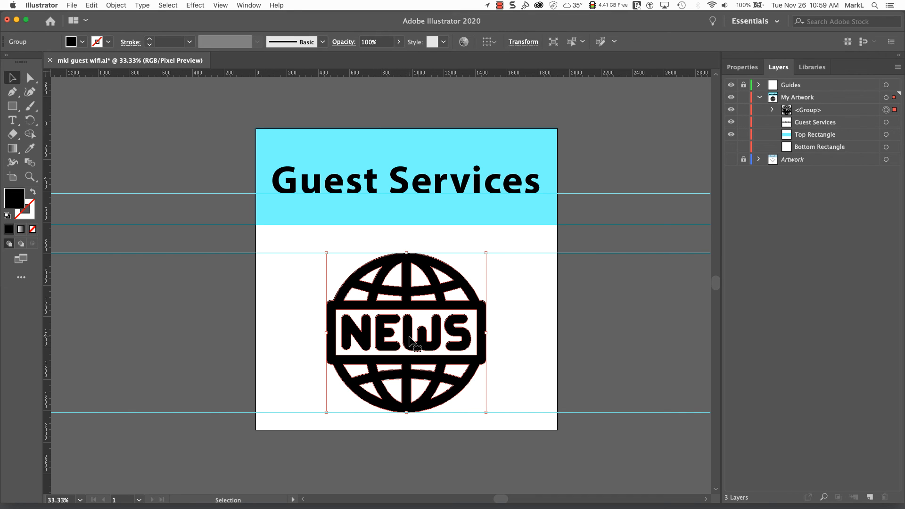
pyautogui.doubleClick(807, 112)
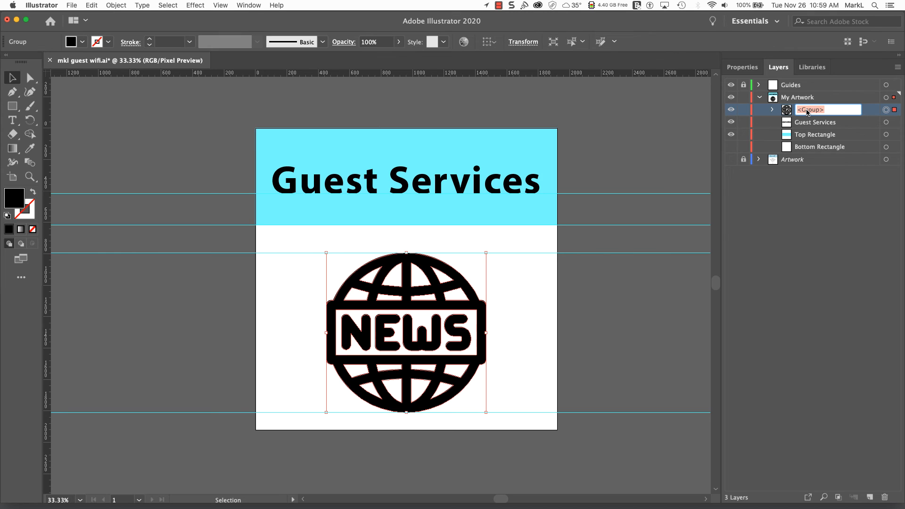
pyautogui.write('News_globe_svg')
pyautogui.click(828, 210)
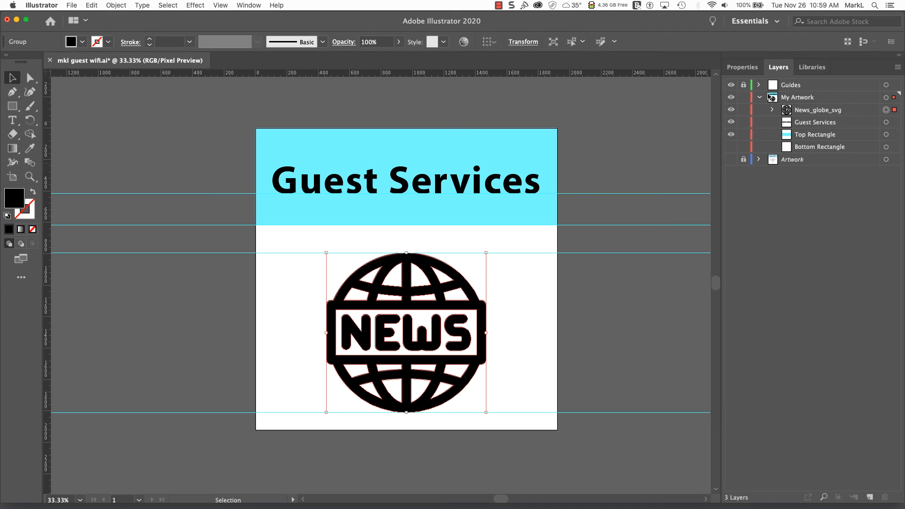
# - Fill the whole news globe group with green 3FFFA6
pyautogui.click(744, 68)
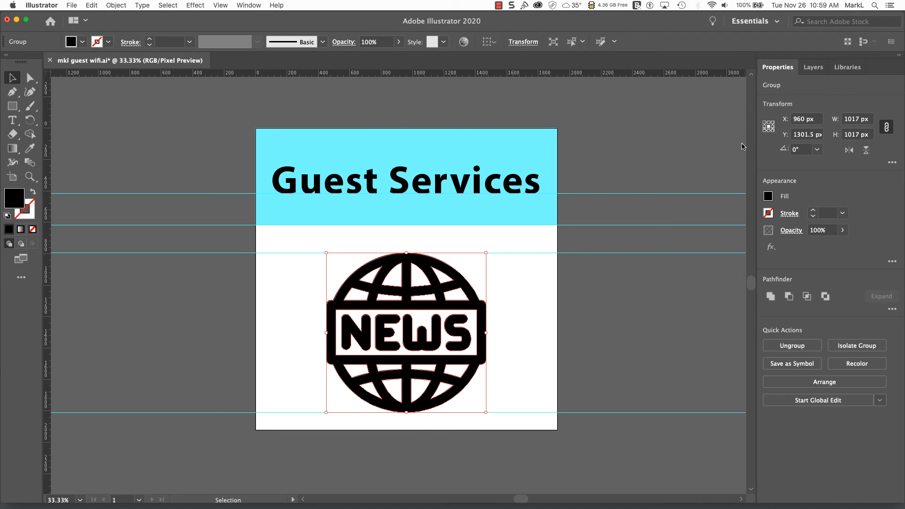
pyautogui.click(769, 198)
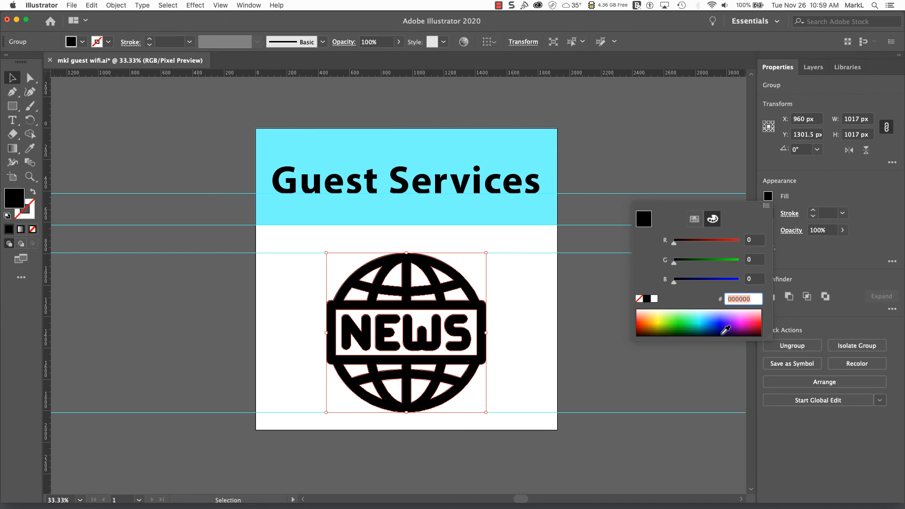
pyautogui.click(691, 318)
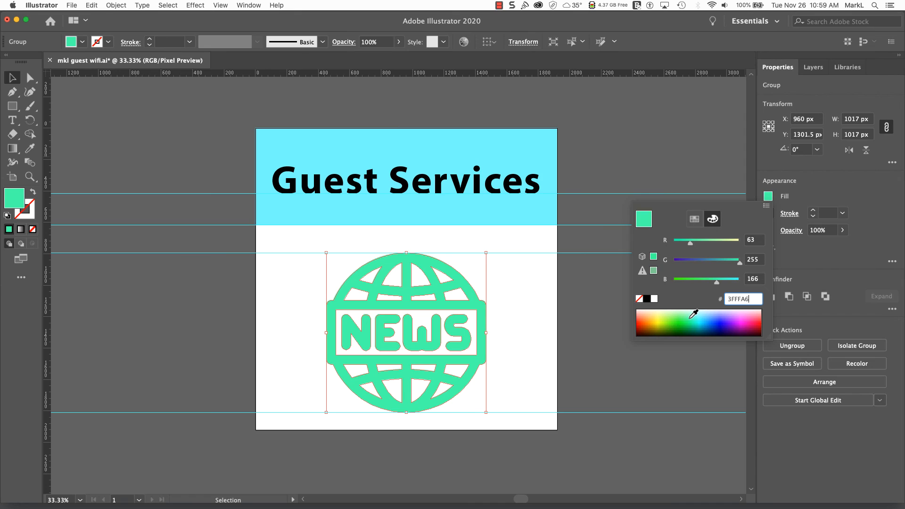
pyautogui.click(845, 185)
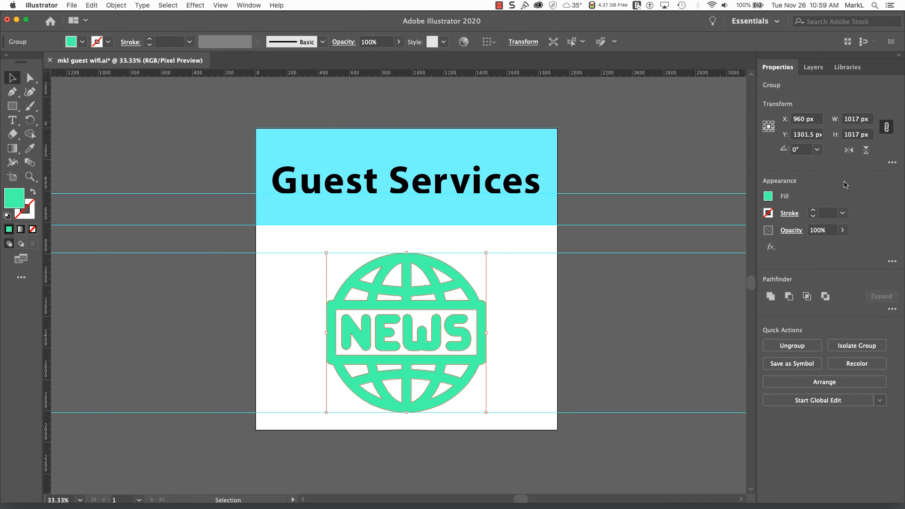
# - Expand the News_globe_svg group and fill only its globe compound path with pink FF1F77
pyautogui.click(812, 69)
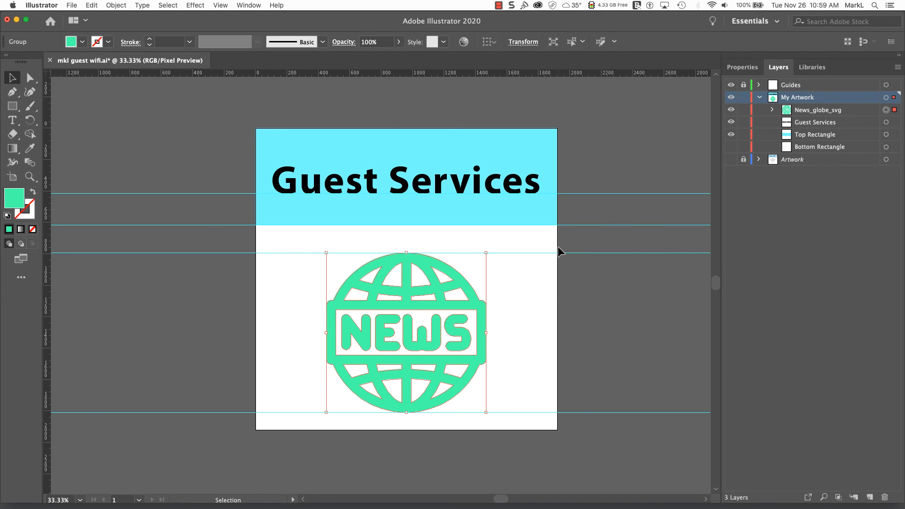
pyautogui.click(774, 112)
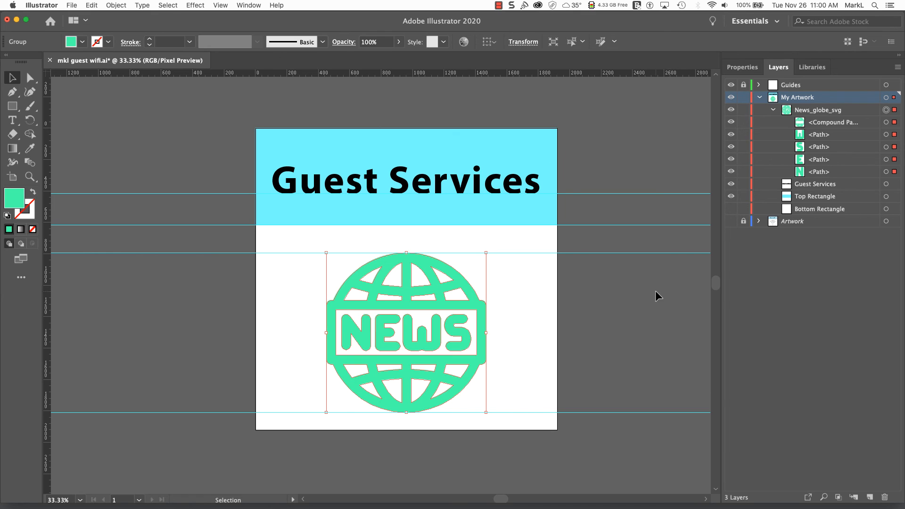
pyautogui.click(632, 298)
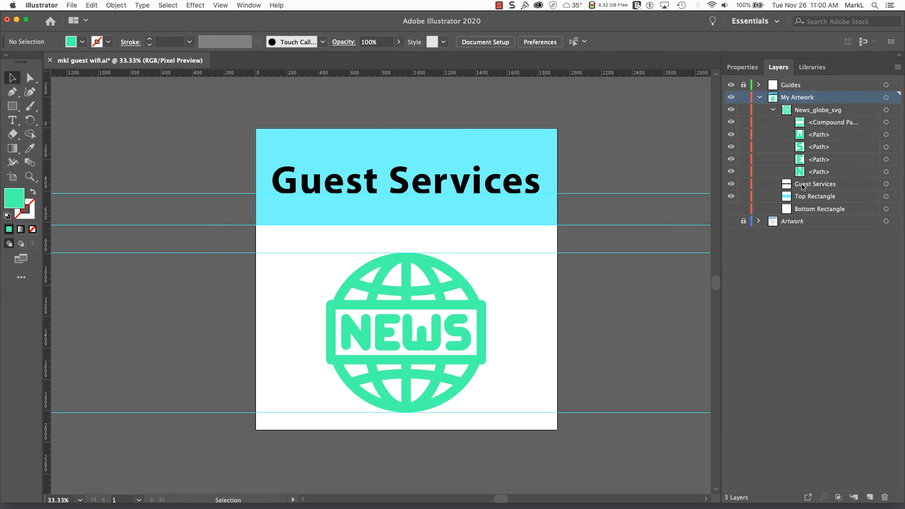
pyautogui.click(820, 123)
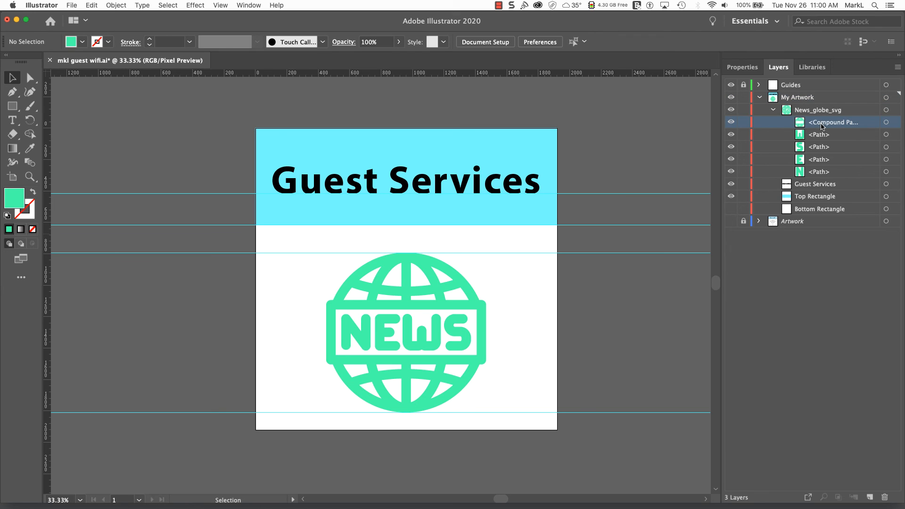
pyautogui.click(887, 124)
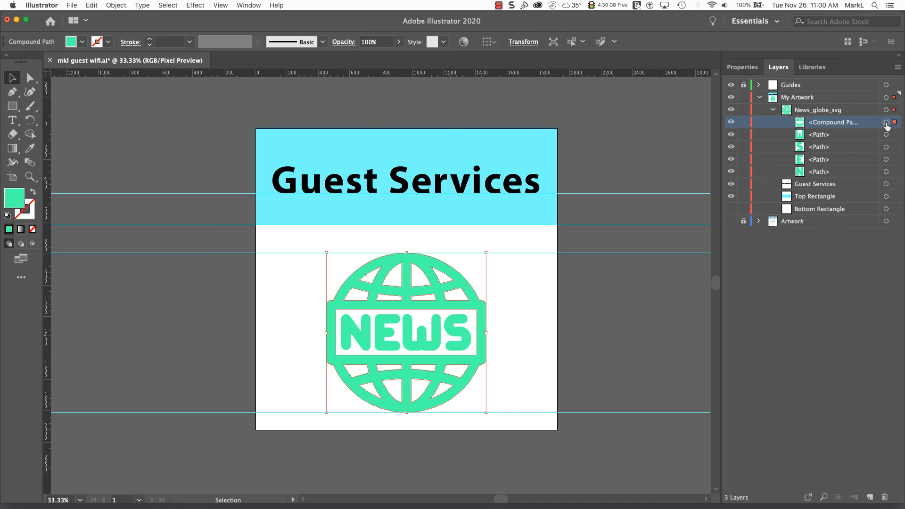
pyautogui.click(743, 67)
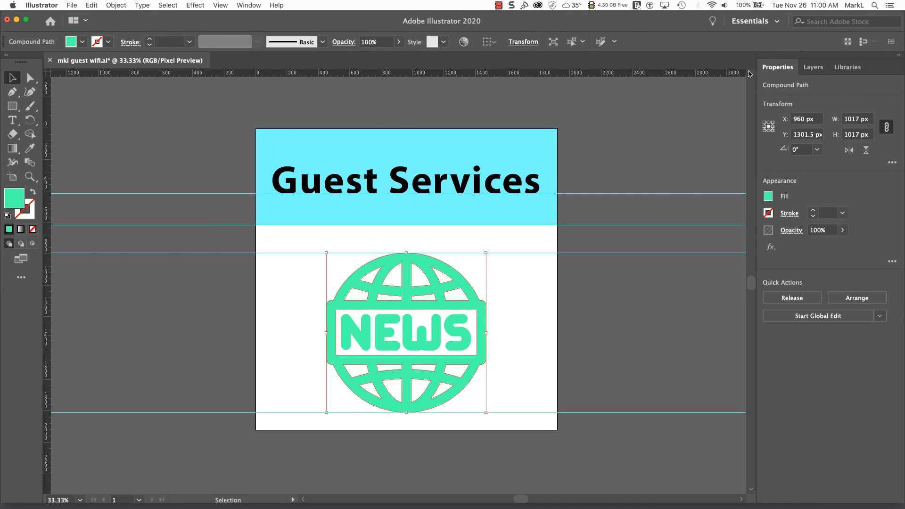
pyautogui.click(768, 196)
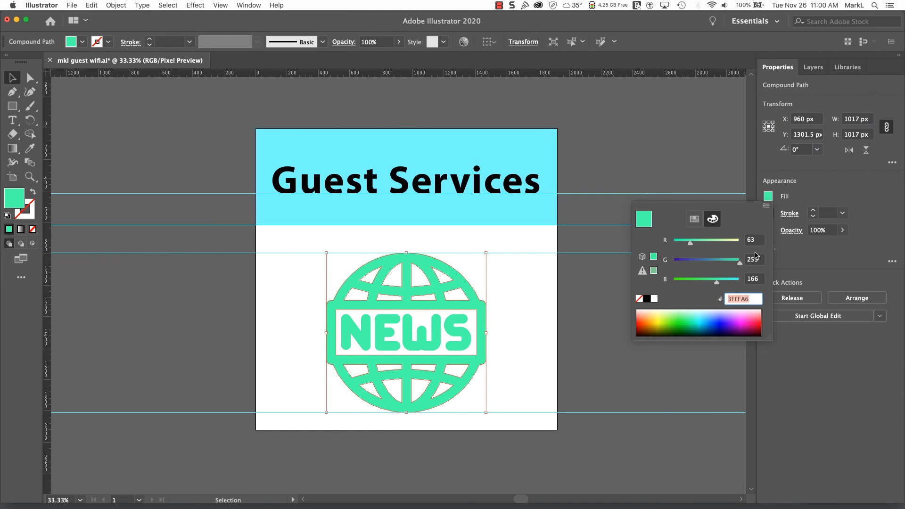
pyautogui.click(755, 319)
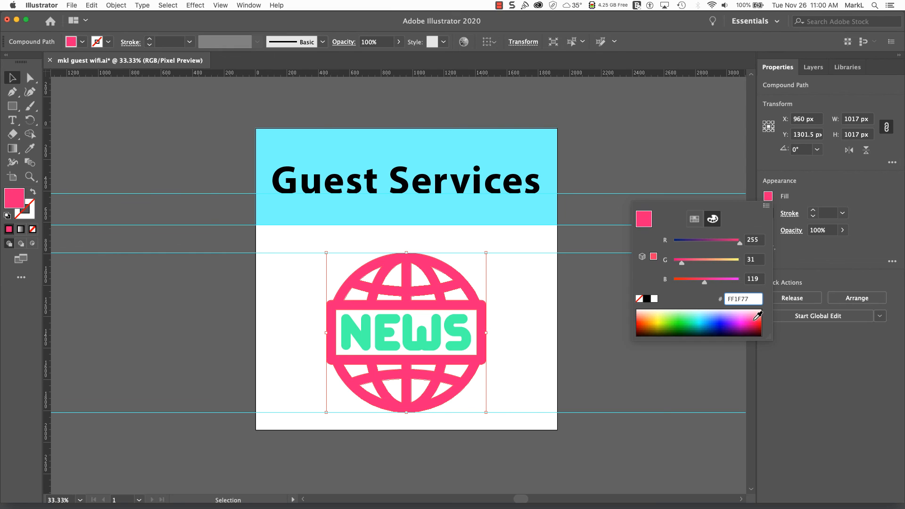
# - Select all four letter paths of the word NEWS in the News_globe_svg group and fill them with yellow EAF400
pyautogui.click(806, 72)
pyautogui.click(805, 72)
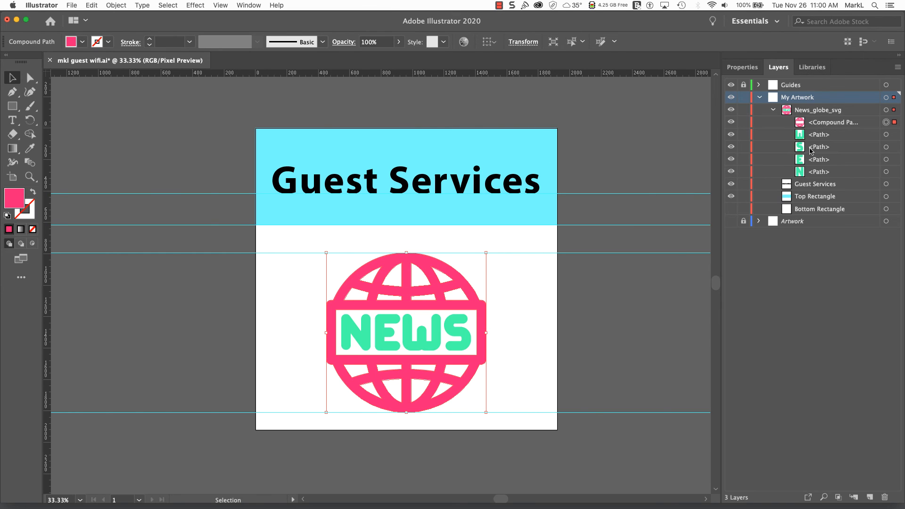
pyautogui.click(886, 135)
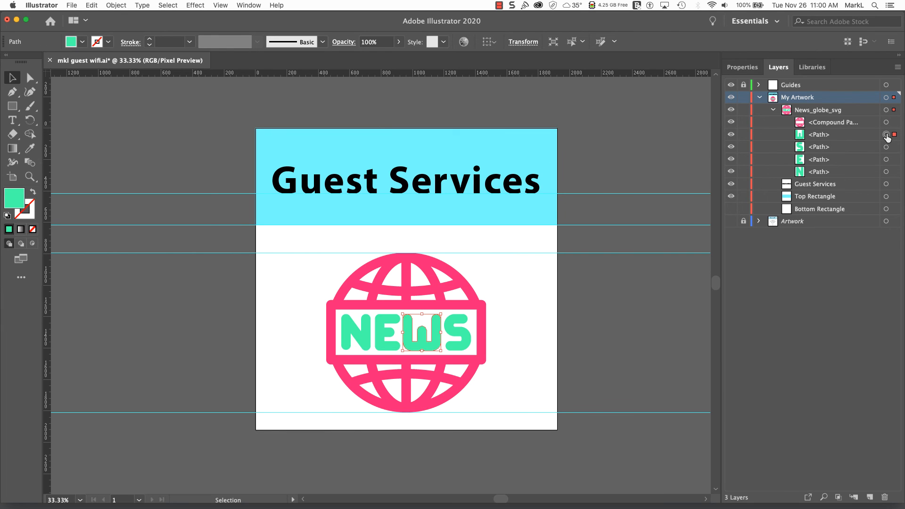
pyautogui.keyDown('shift'); pyautogui.click(886, 147); pyautogui.keyUp('shift')
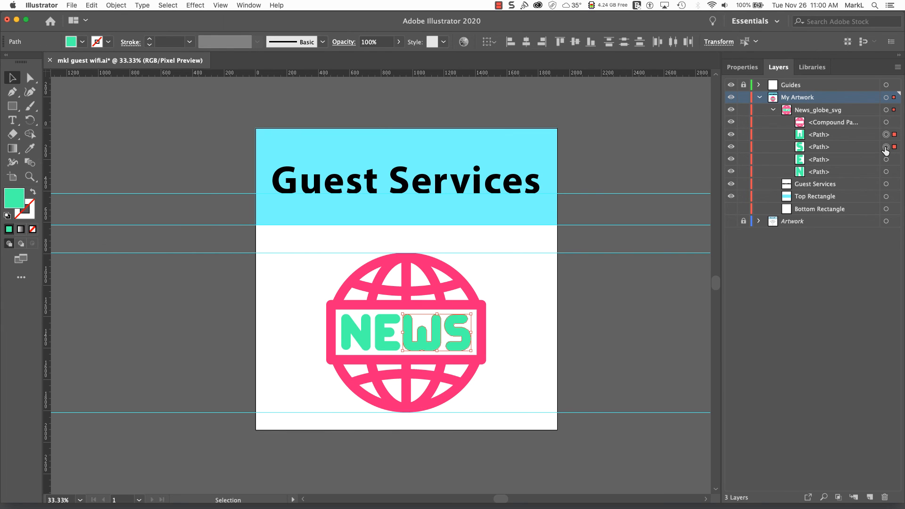
pyautogui.keyDown('shift'); pyautogui.click(887, 159); pyautogui.keyUp('shift')
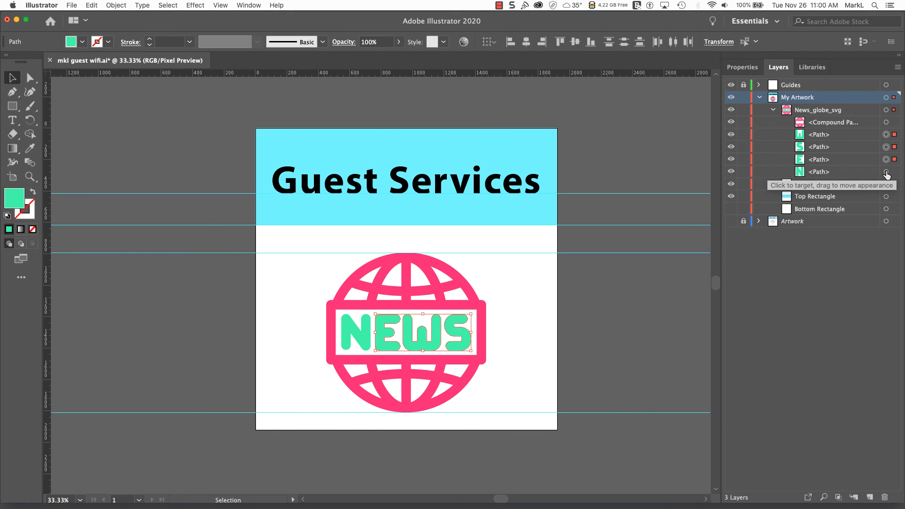
pyautogui.keyDown('shift'); pyautogui.click(886, 171); pyautogui.keyUp('shift')
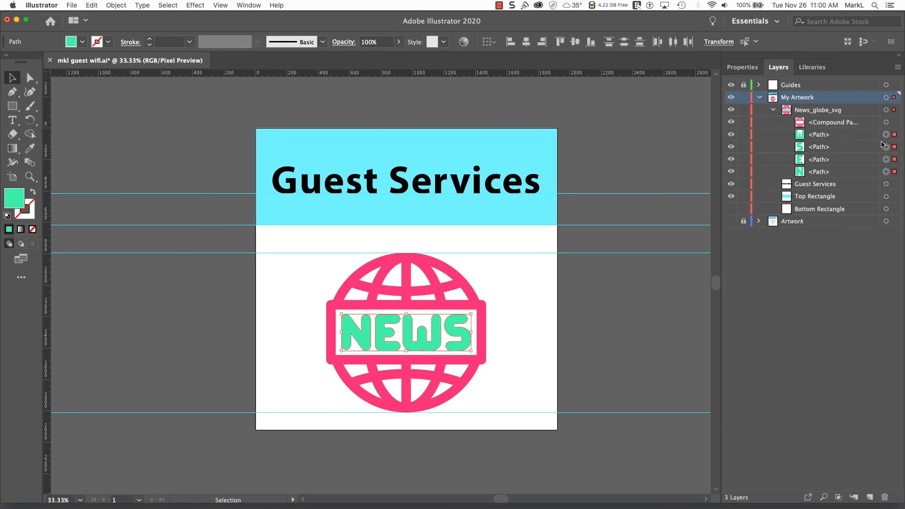
pyautogui.click(741, 67)
pyautogui.click(768, 197)
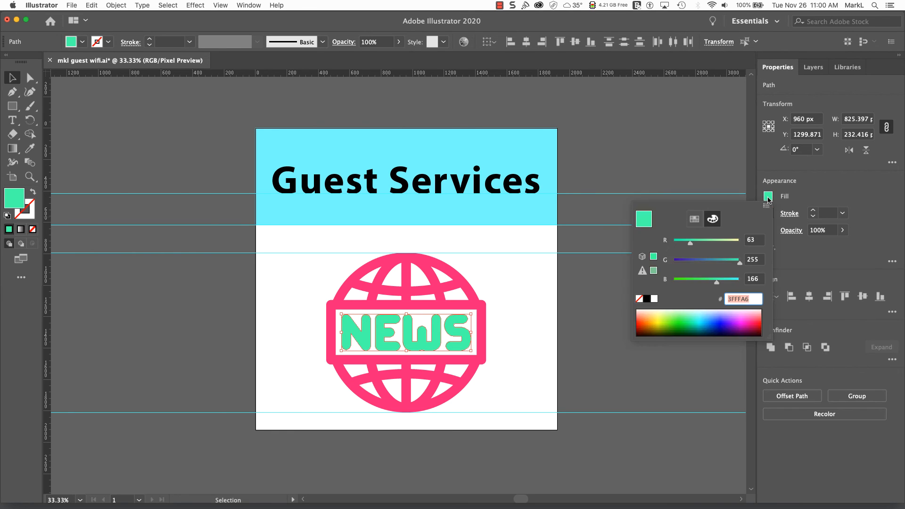
pyautogui.click(663, 318)
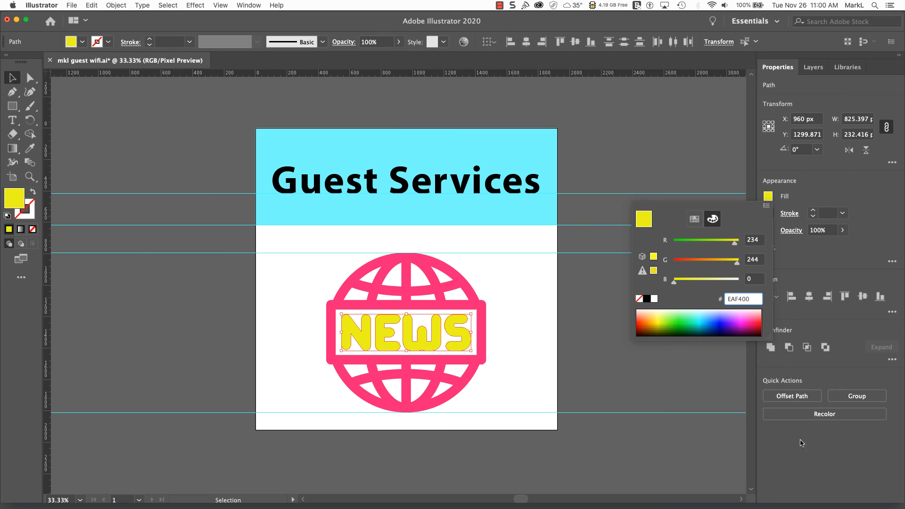
pyautogui.click(809, 458)
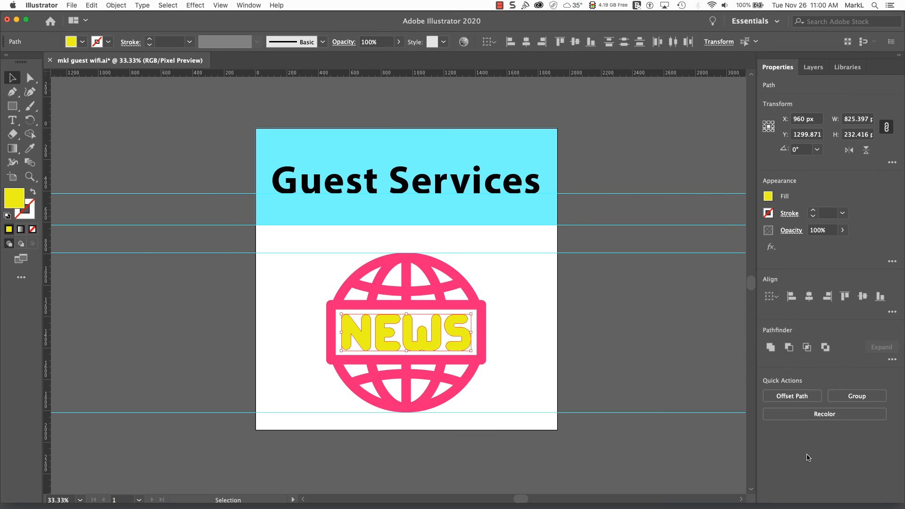
# - Export the Guest Services sign for the web as a low-quality JPEG resized to 200 px wide
pyautogui.click(72, 5)
pyautogui.moveTo(80, 159)
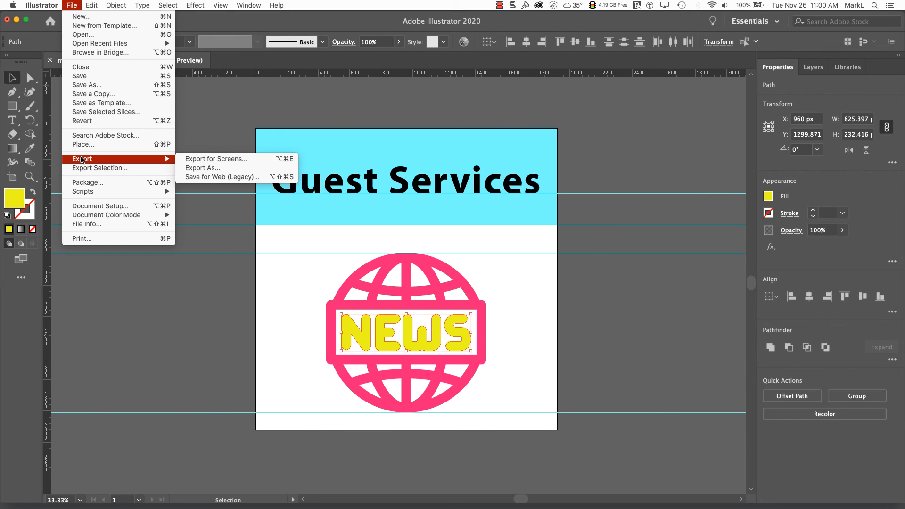
pyautogui.click(206, 179)
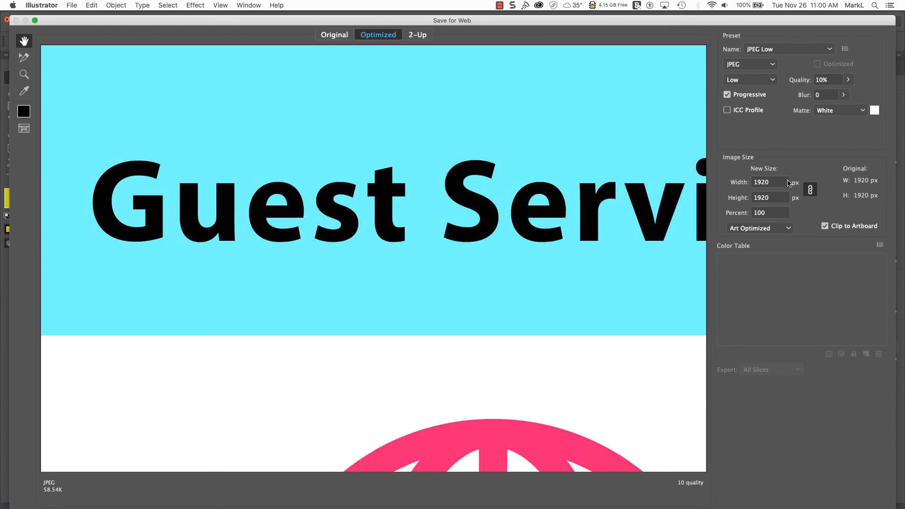
pyautogui.click(733, 184)
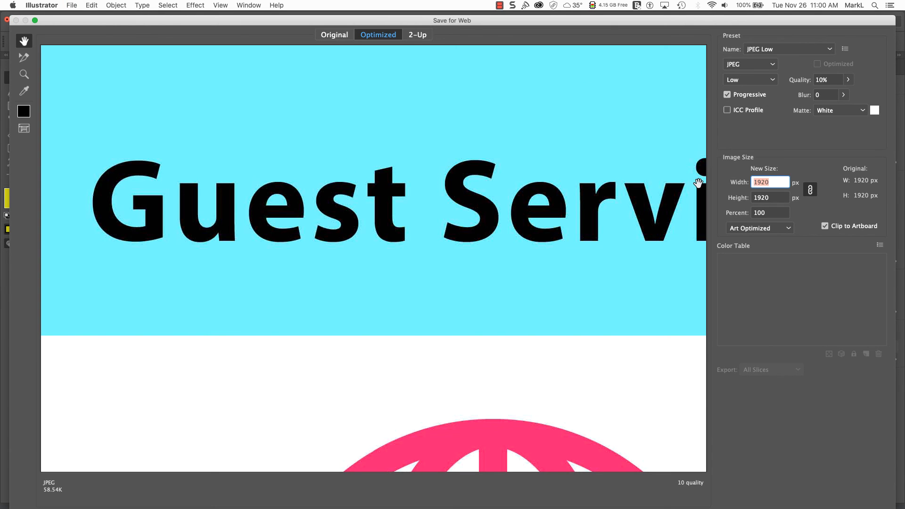
pyautogui.write('200')
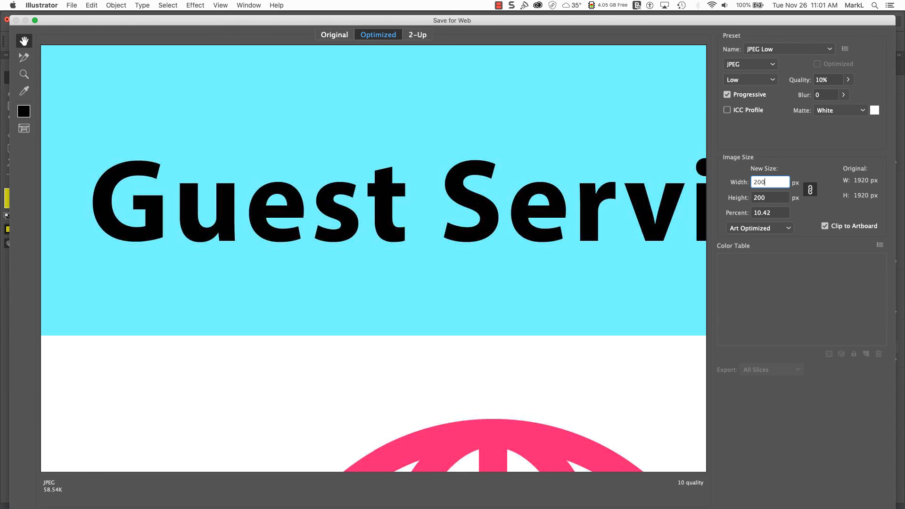
pyautogui.press('Tab')
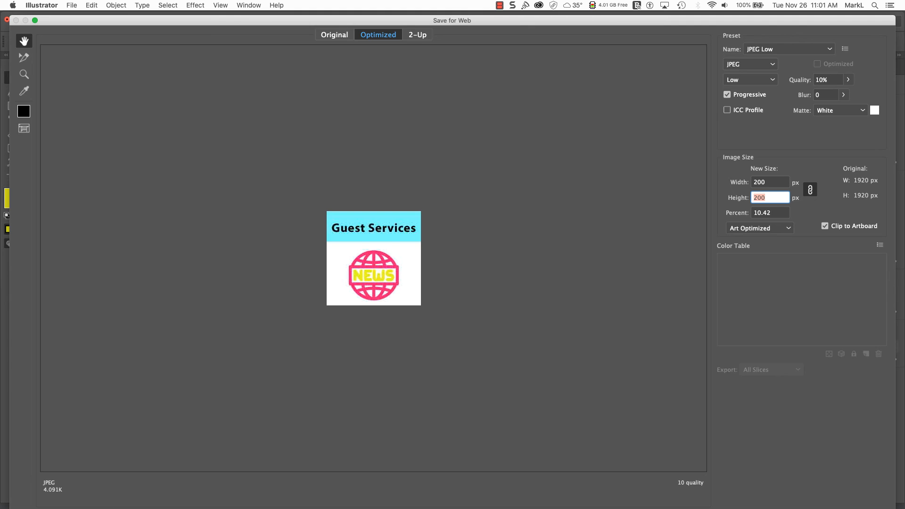
pyautogui.press('super+Tab')
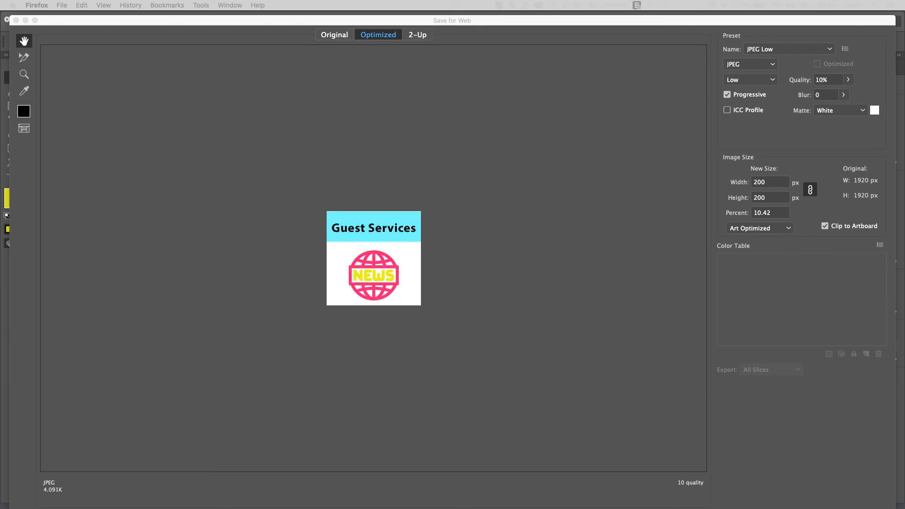
pyautogui.click(746, 212)
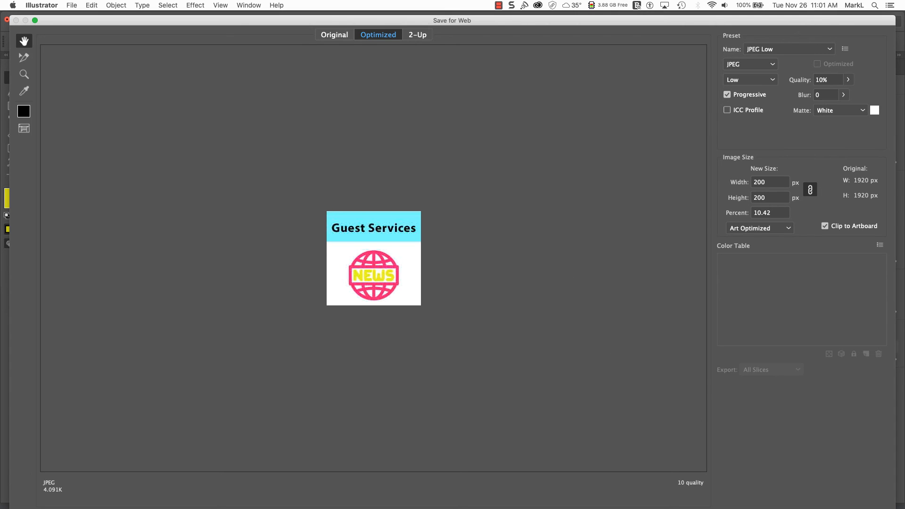
pyautogui.press('Return')
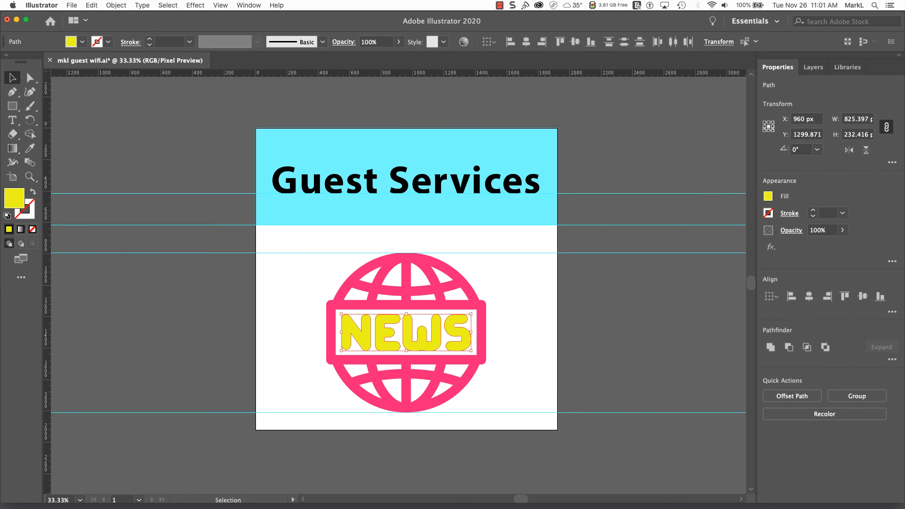
# - Make the original Artwork layer visible, unlock it, and turn off its Template setting
pyautogui.click(814, 67)
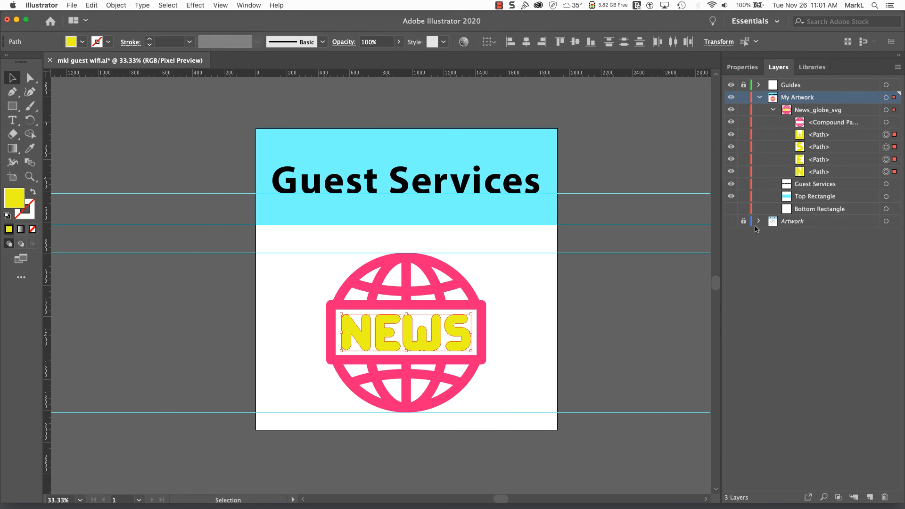
pyautogui.click(731, 221)
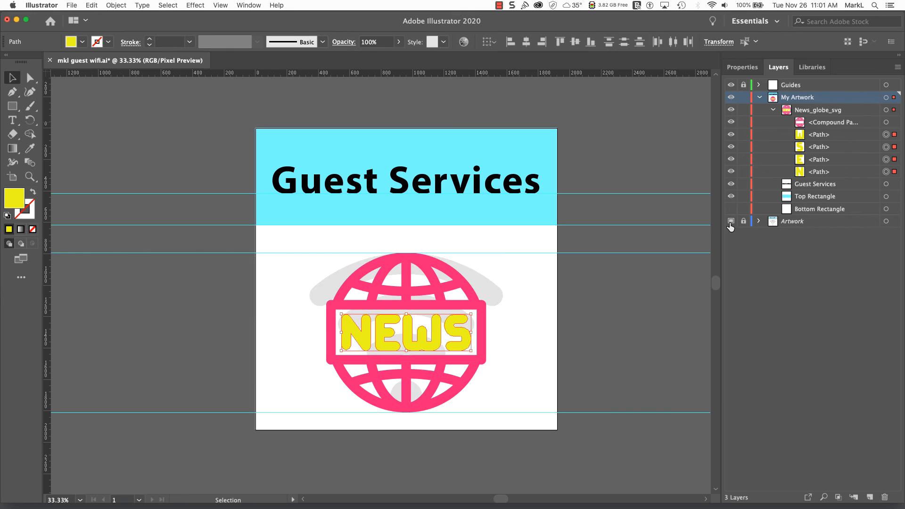
pyautogui.click(731, 221)
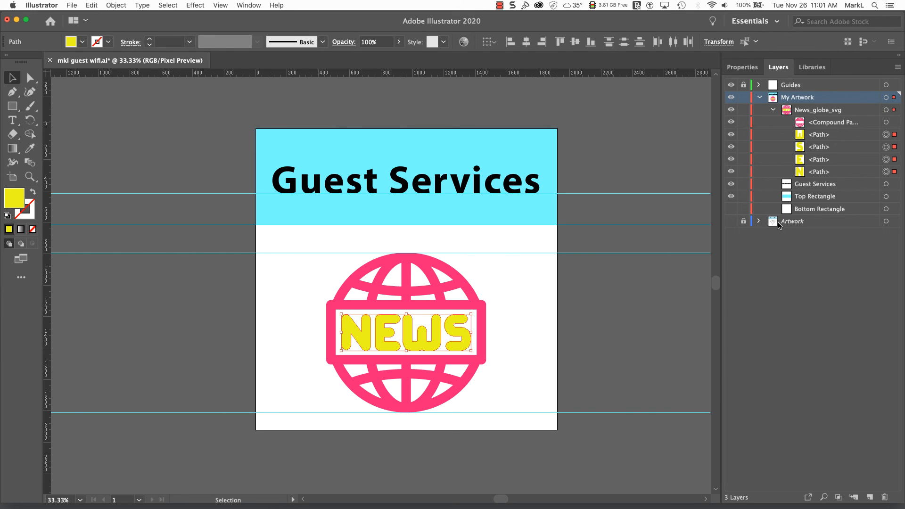
pyautogui.click(731, 221)
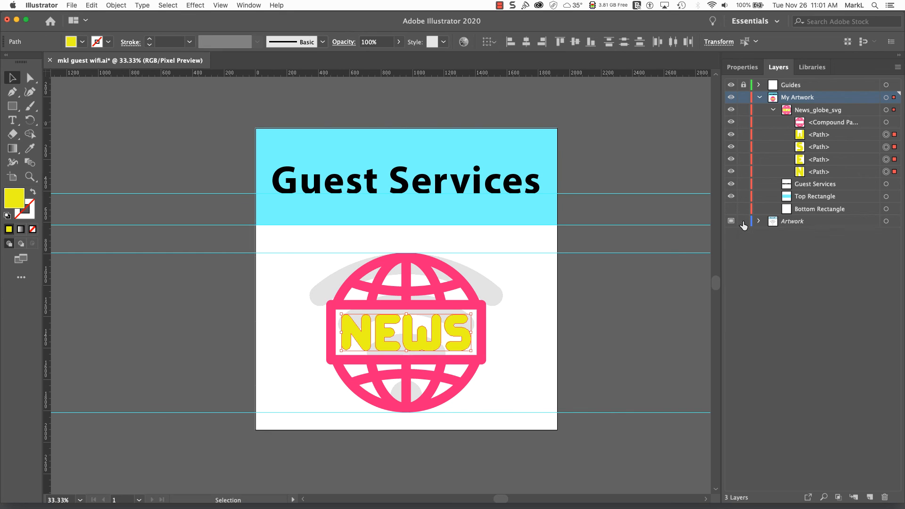
pyautogui.click(785, 225)
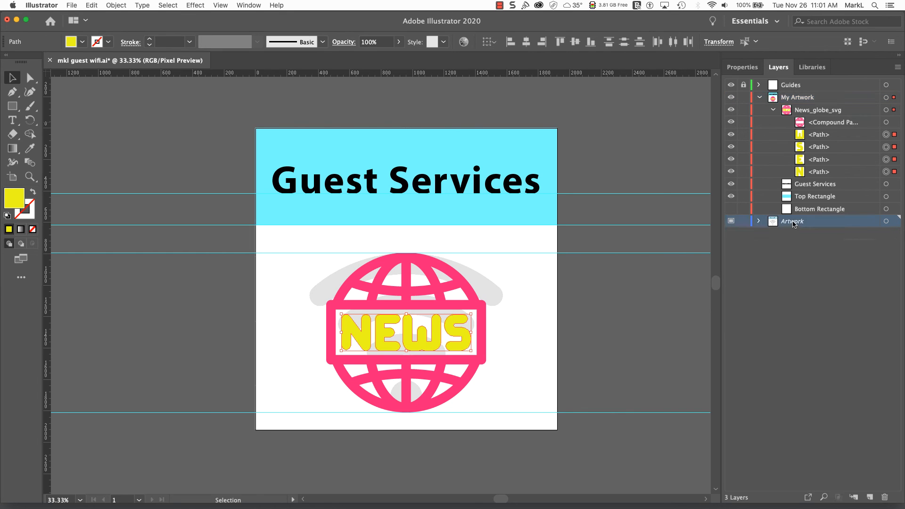
pyautogui.click(898, 67)
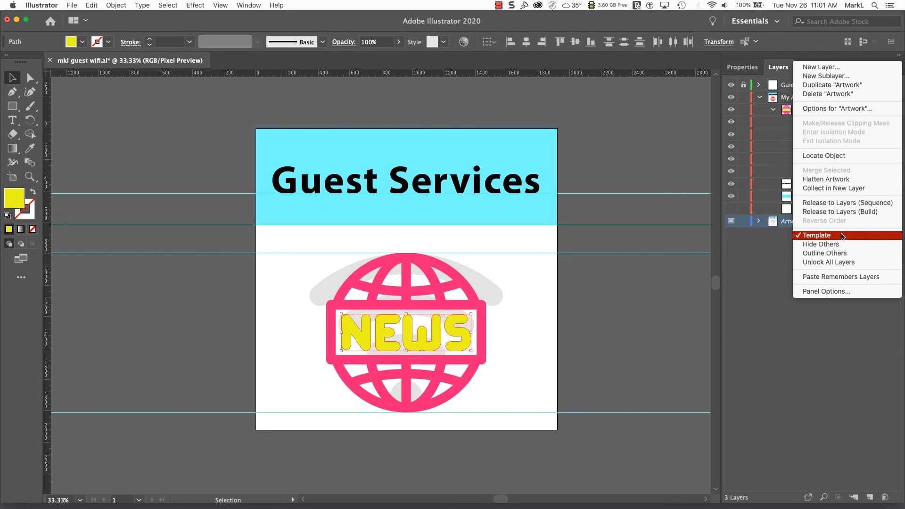
pyautogui.click(821, 235)
pyautogui.click(899, 67)
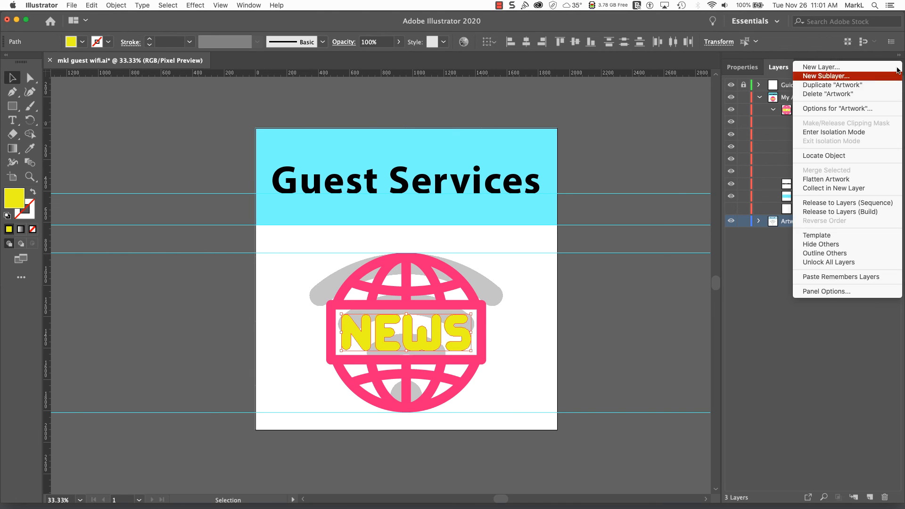